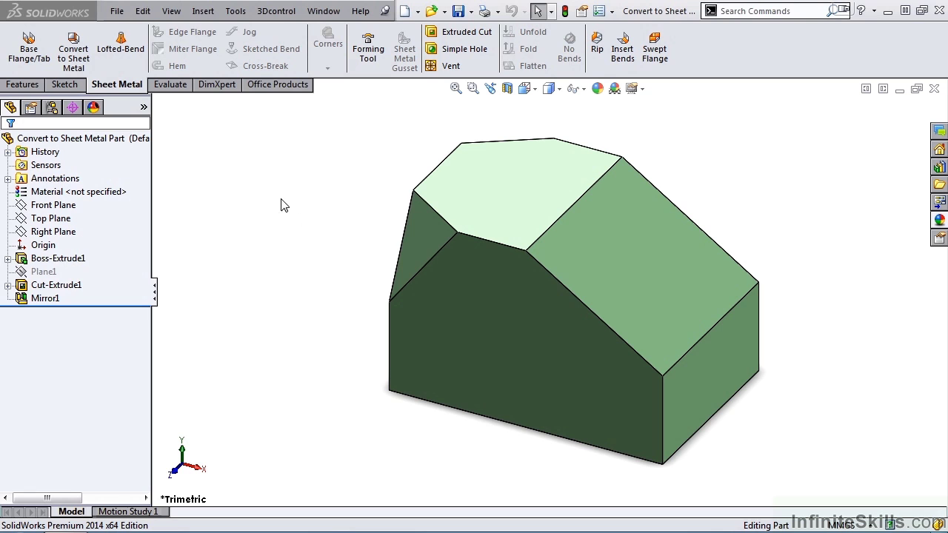
Step: Select and deselect the part, then browse Insert > Sheet Metal without choosing anything
click(104, 143)
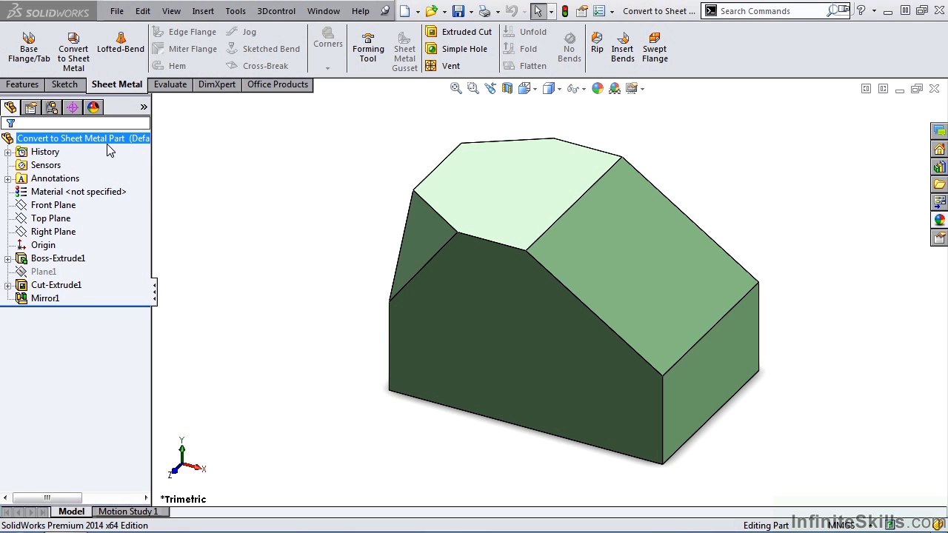
click(168, 147)
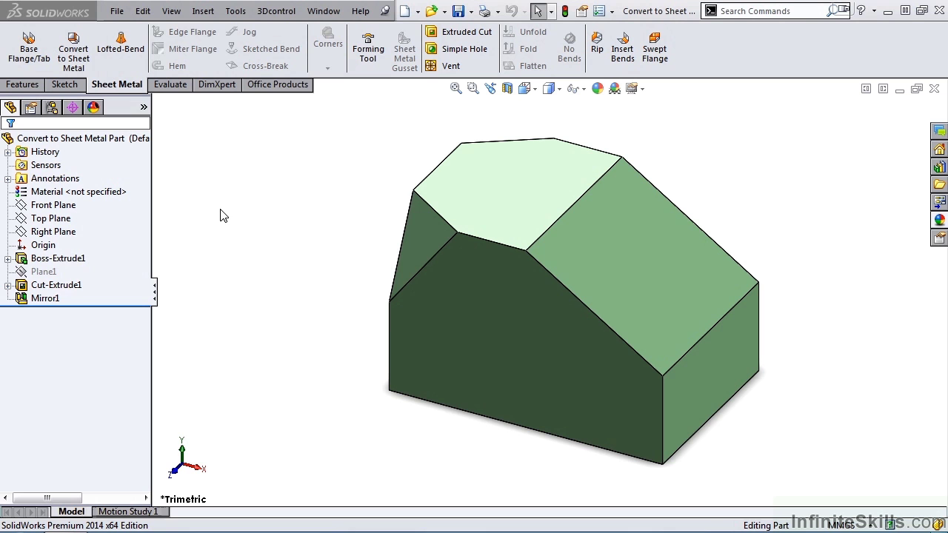
click(210, 16)
mouse_move(235, 197)
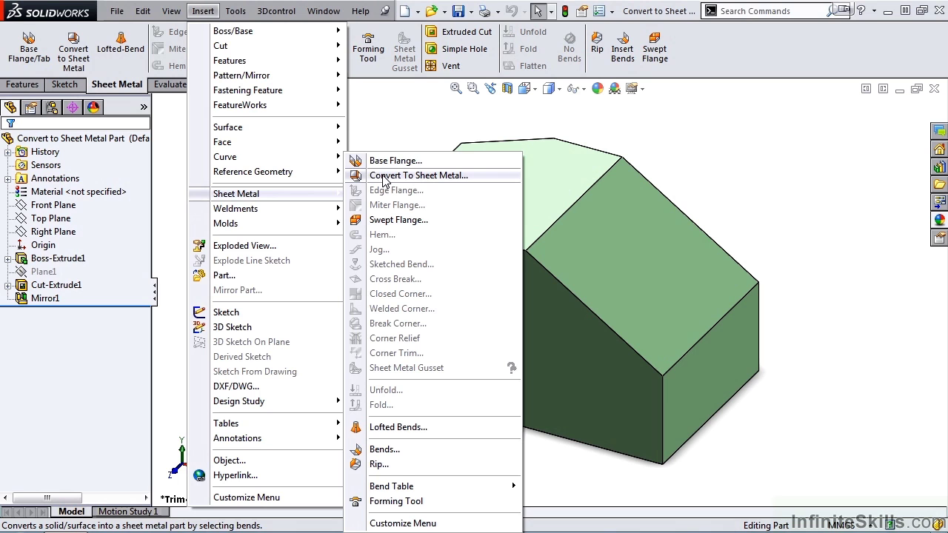
click(384, 134)
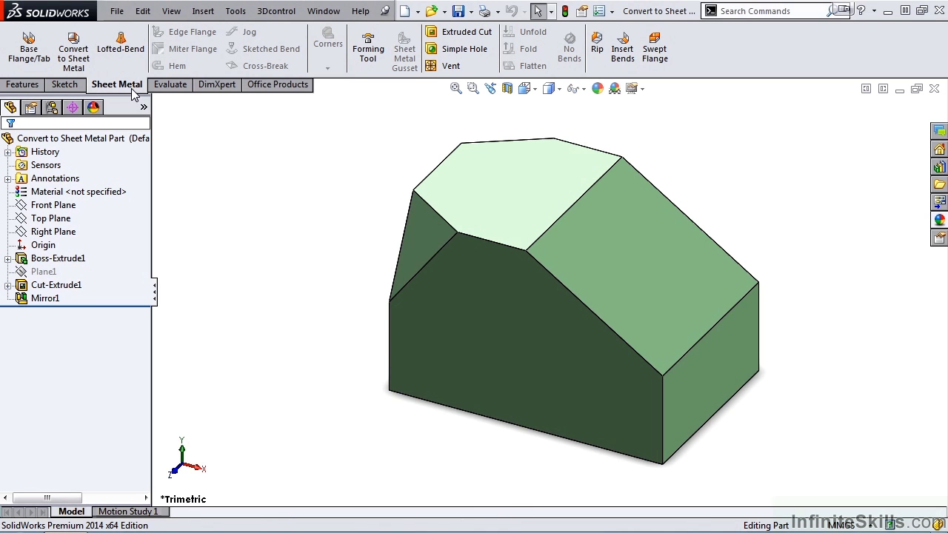
click(73, 52)
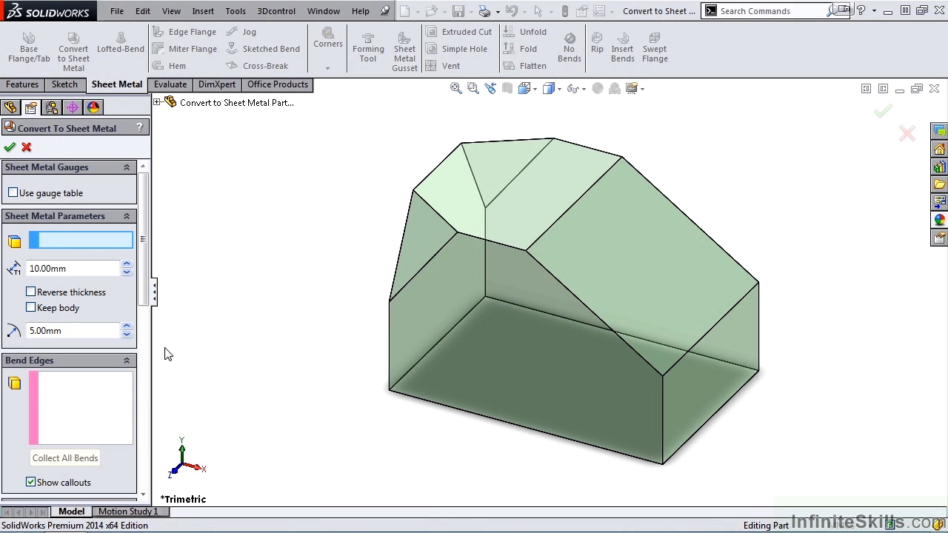
Step: Set the part's bottom face as the fixed face for the conversion
middle_drag(411, 461, 482, 364)
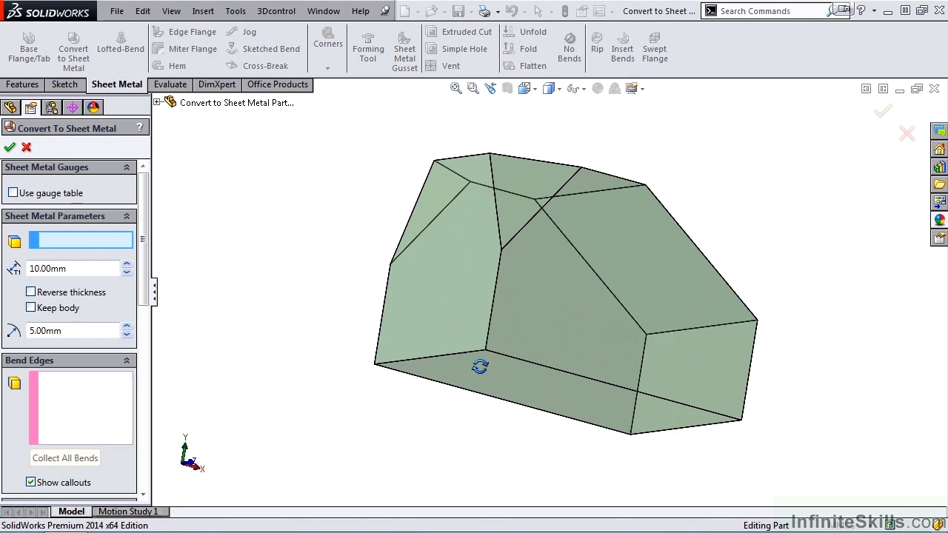
click(508, 364)
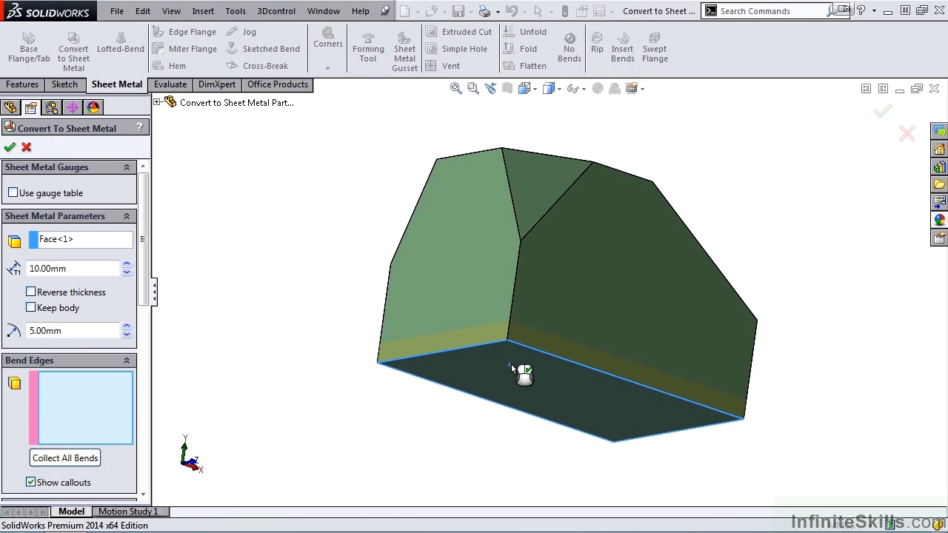
key(ctrl+7)
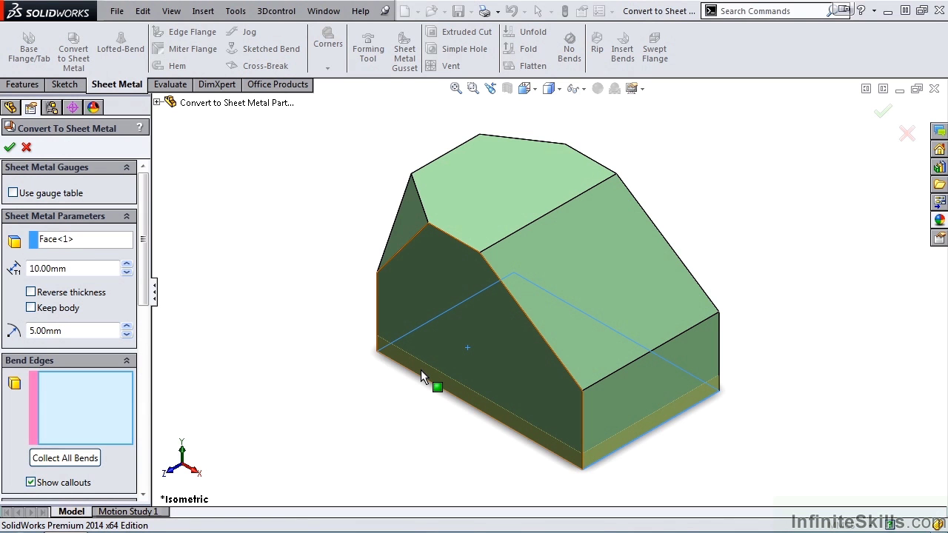
Step: Reverse the thickness direction and set 1.5mm sheet thickness with a 3mm bend radius
click(31, 292)
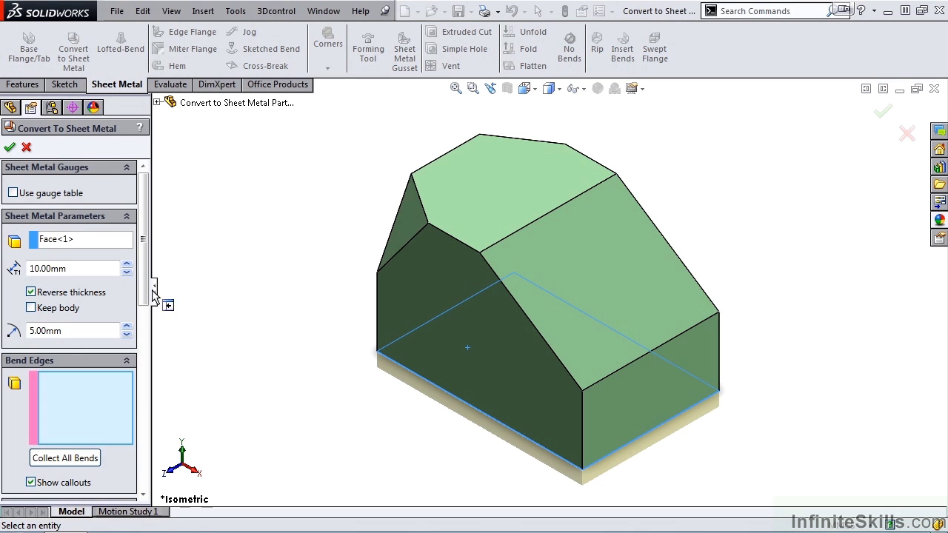
drag(68, 267, 20, 270)
text(1.5)
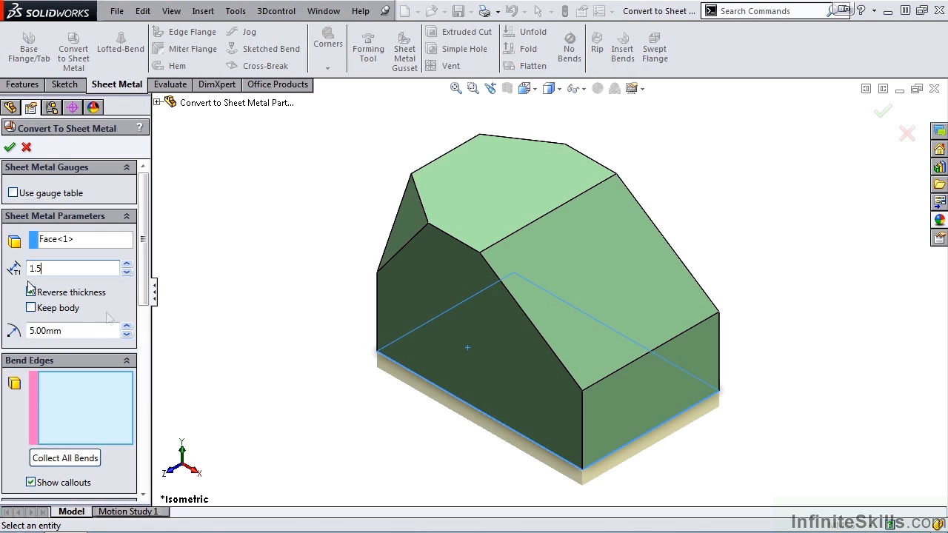
click(105, 327)
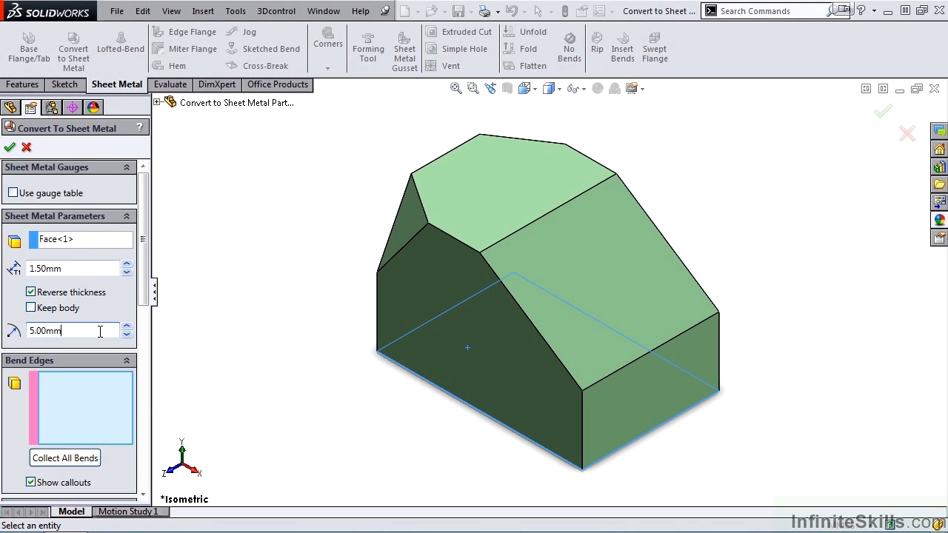
drag(100, 331, 29, 333)
text(3)
click(77, 383)
scroll(143, 331, down, 3)
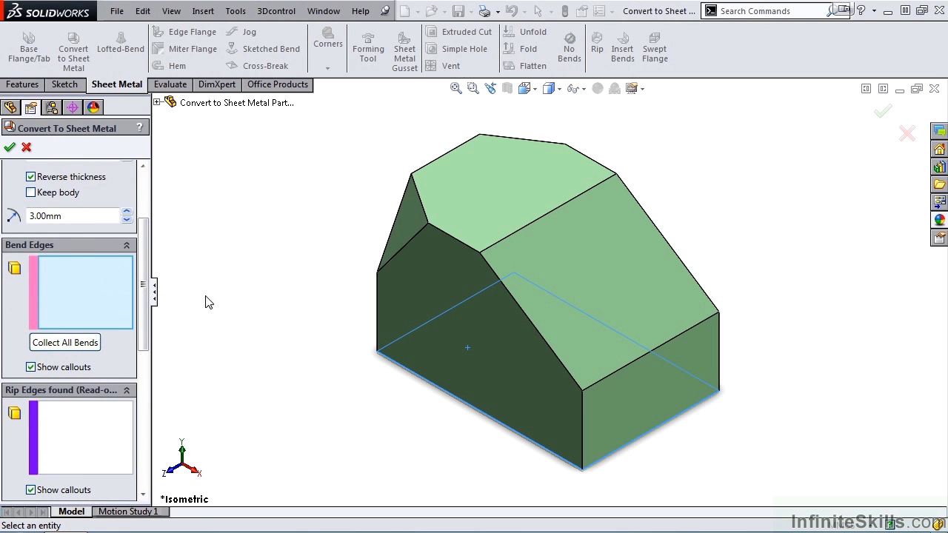
Step: Select the bottom front, side, third and lower-right model edges as bend edges
click(424, 379)
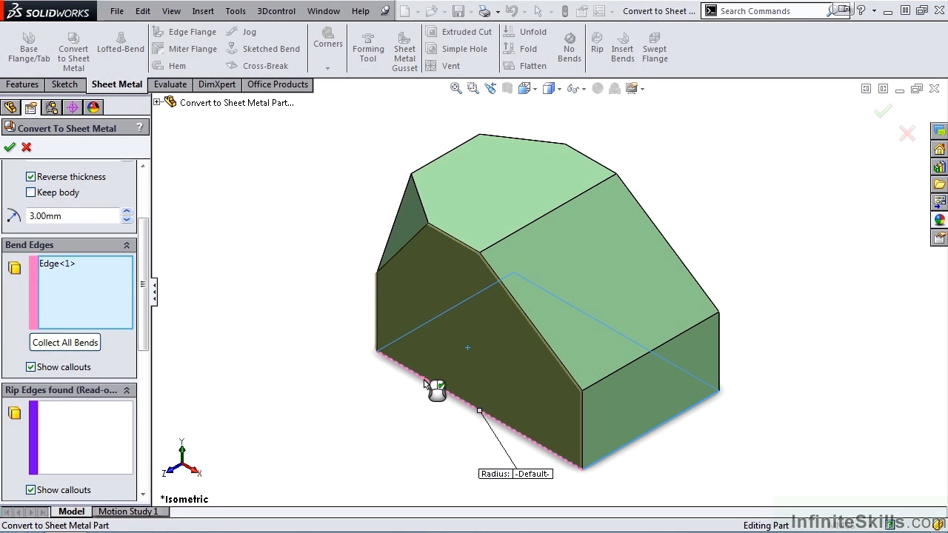
click(426, 324)
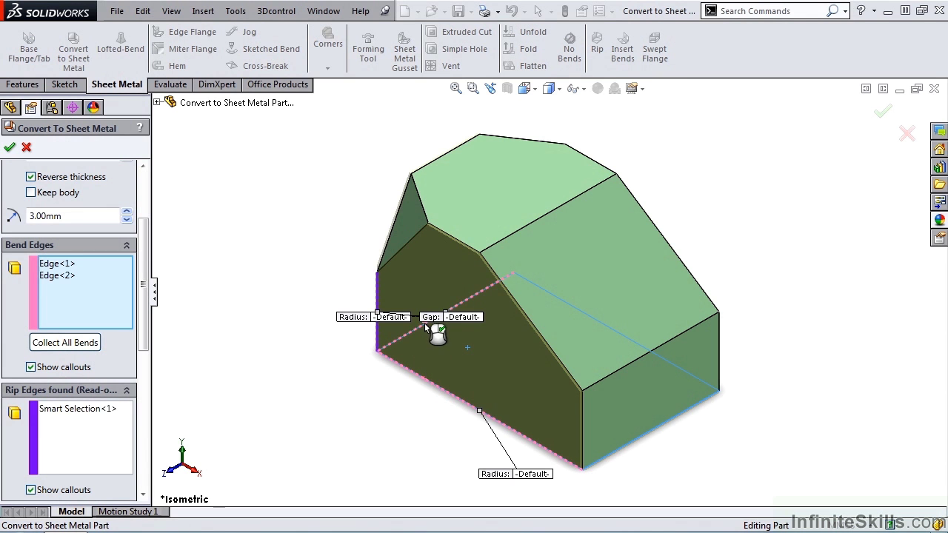
click(582, 315)
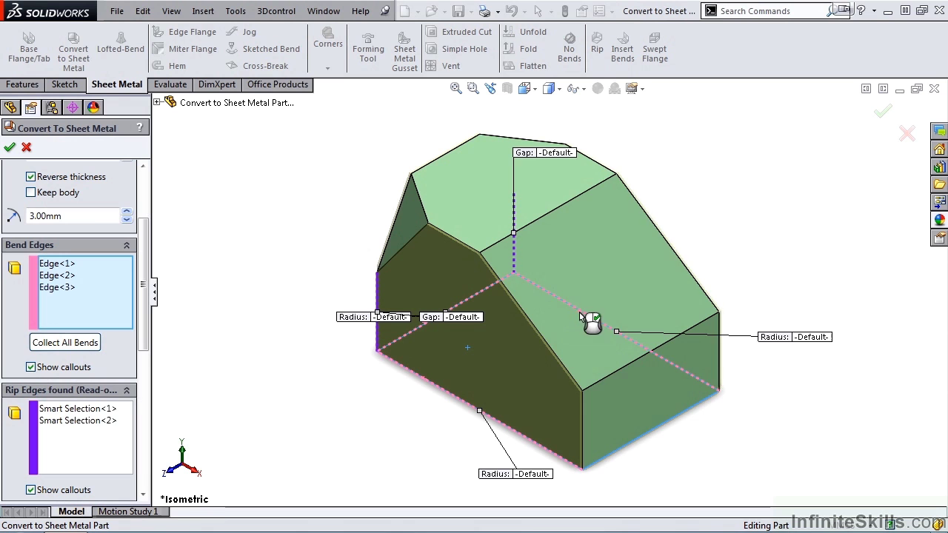
click(644, 432)
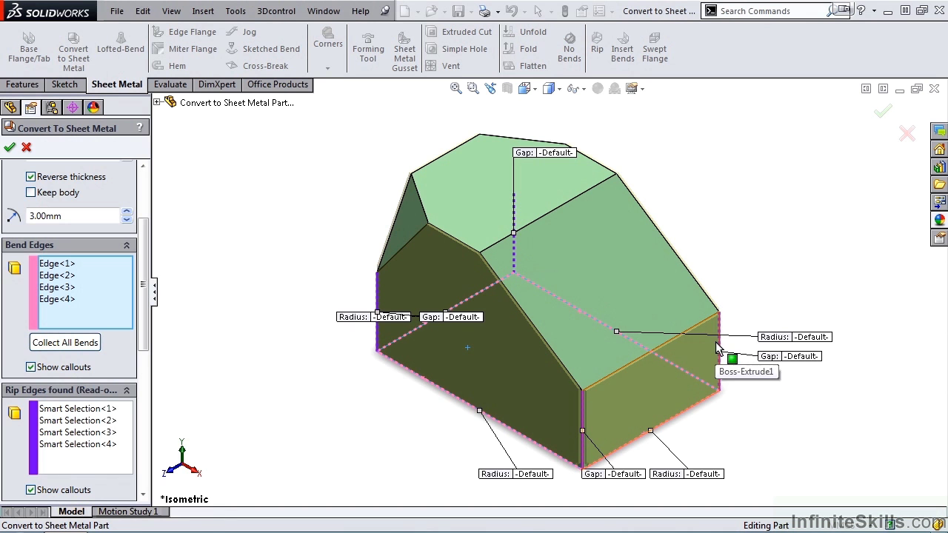
Step: Move the Radius and Gap callouts clear of the model
drag(767, 344, 797, 268)
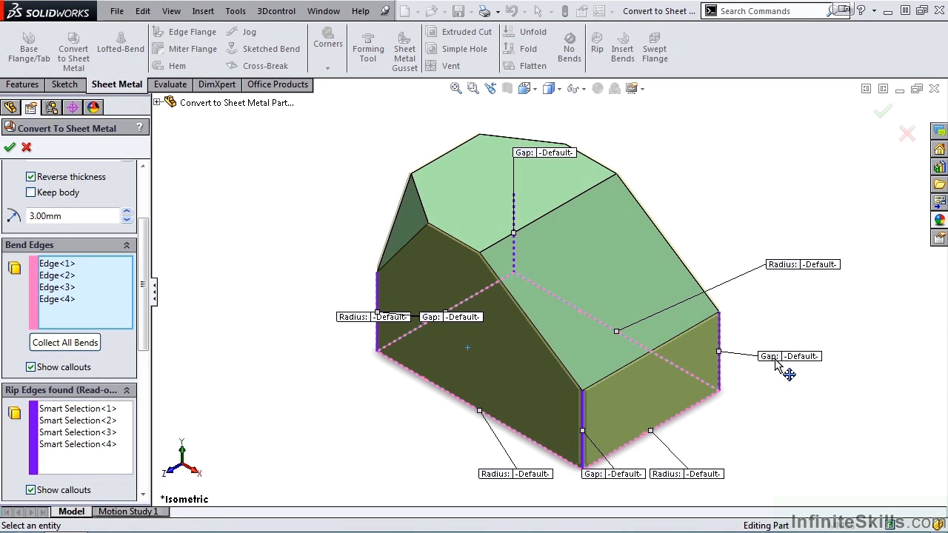
drag(778, 360, 770, 387)
drag(666, 474, 701, 482)
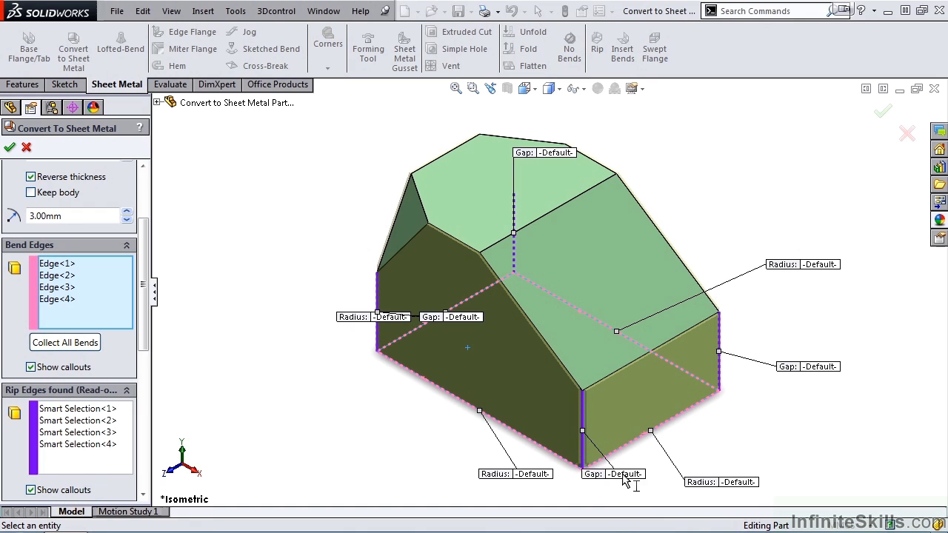
drag(624, 474, 638, 492)
drag(520, 477, 462, 485)
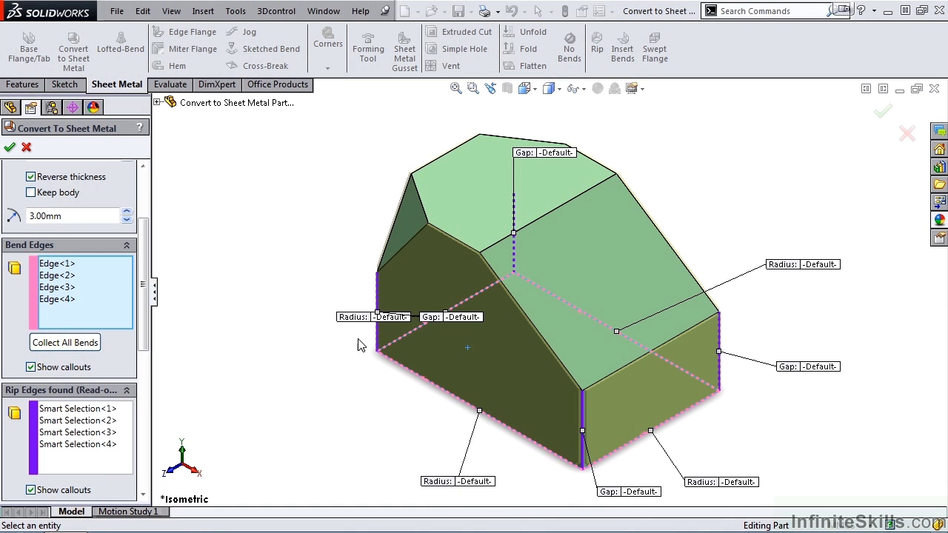
drag(353, 320, 303, 340)
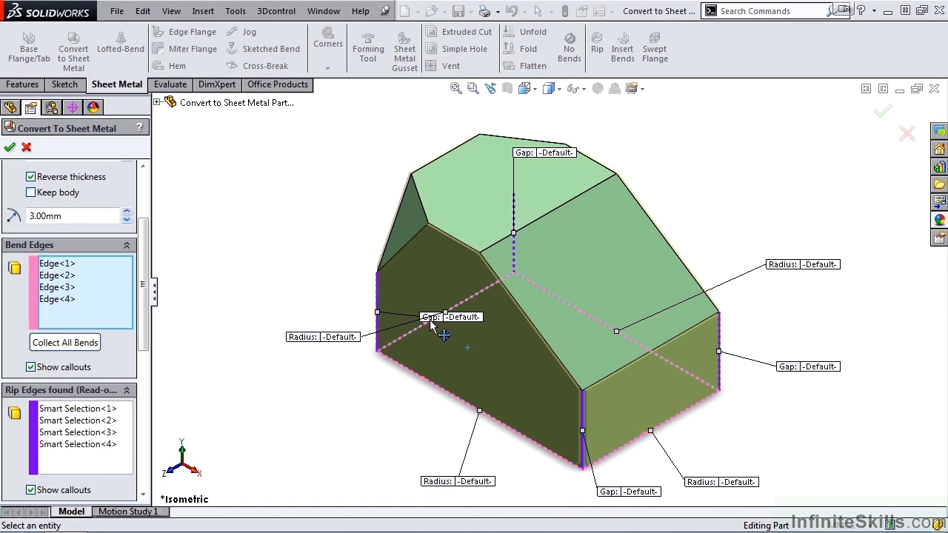
drag(422, 322, 271, 247)
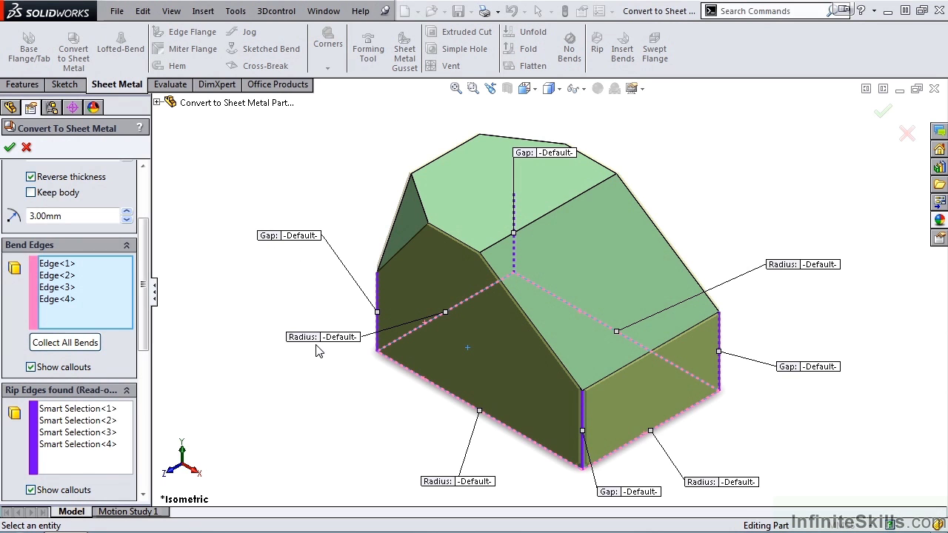
Step: Add the front top, sloped and upper edges as bends, ending in isometric view
click(620, 375)
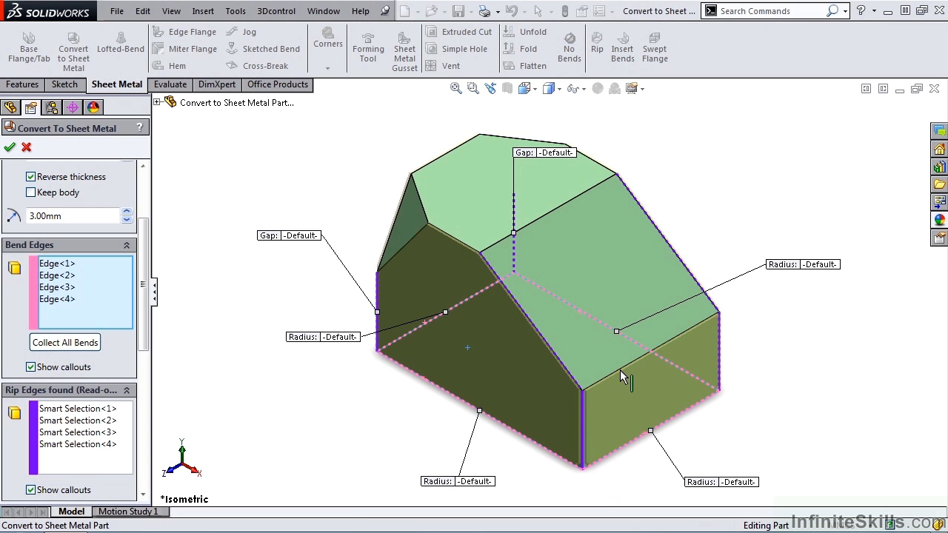
middle_drag(418, 259, 502, 253)
click(503, 251)
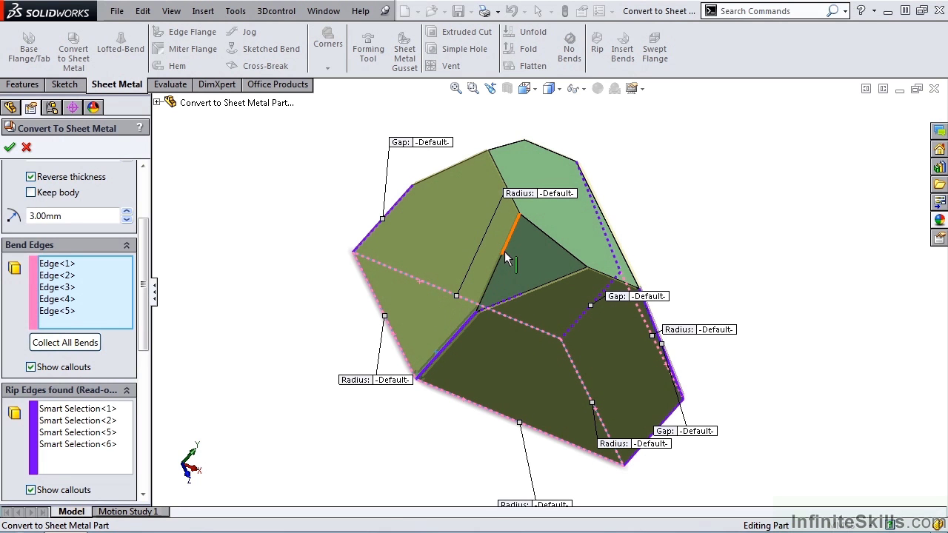
click(499, 178)
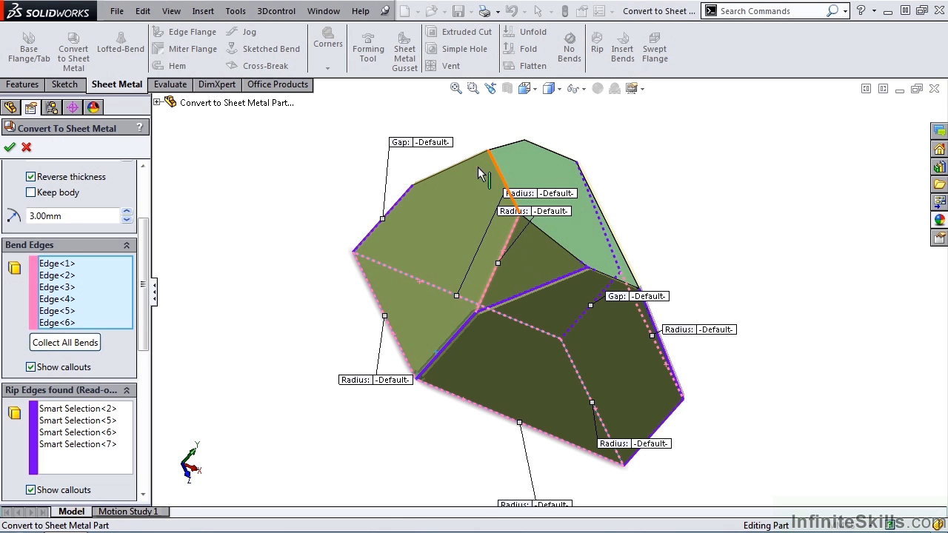
key(ctrl+7)
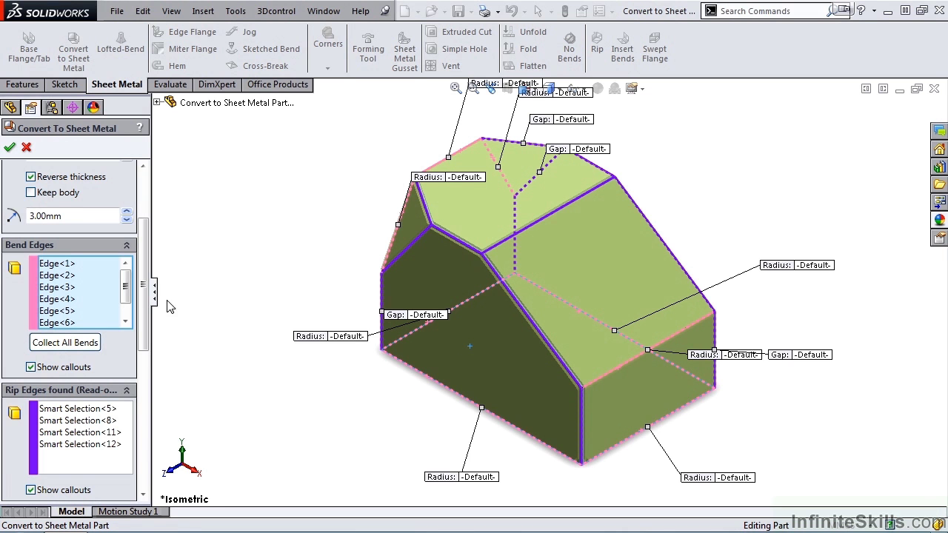
drag(145, 297, 148, 406)
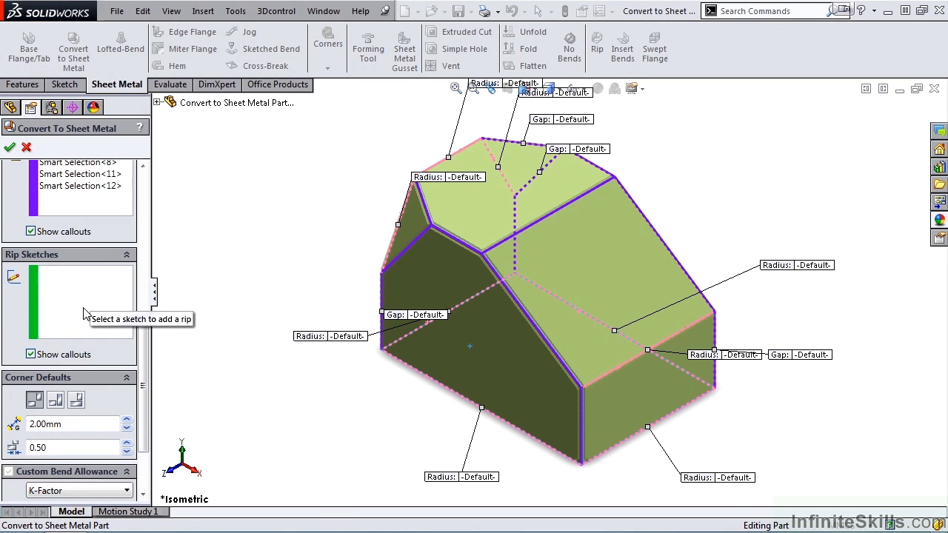
scroll(106, 348, down, 3)
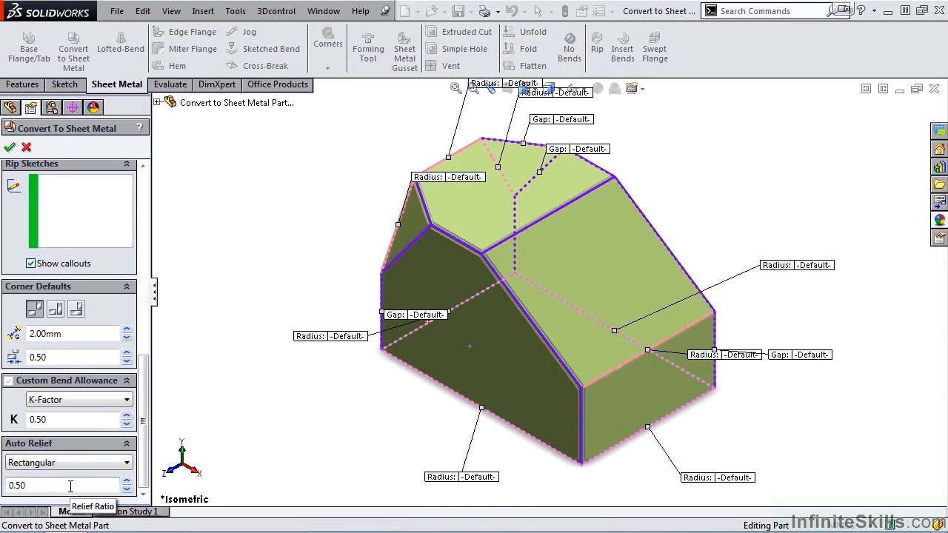
drag(143, 418, 151, 217)
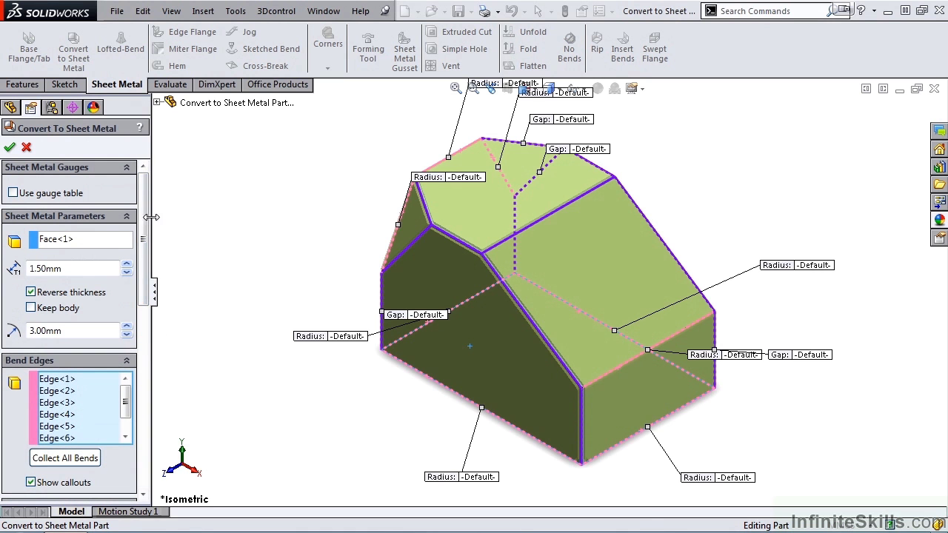
Step: Apply the conversion as Convert-Solid1 and display the part as its flat pattern
click(10, 148)
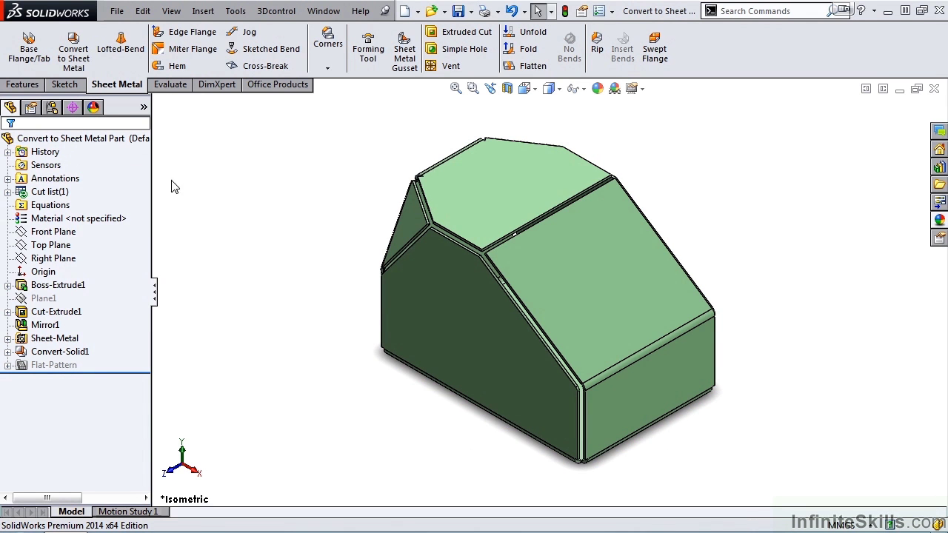
middle_drag(434, 412, 446, 362)
key(ctrl+7)
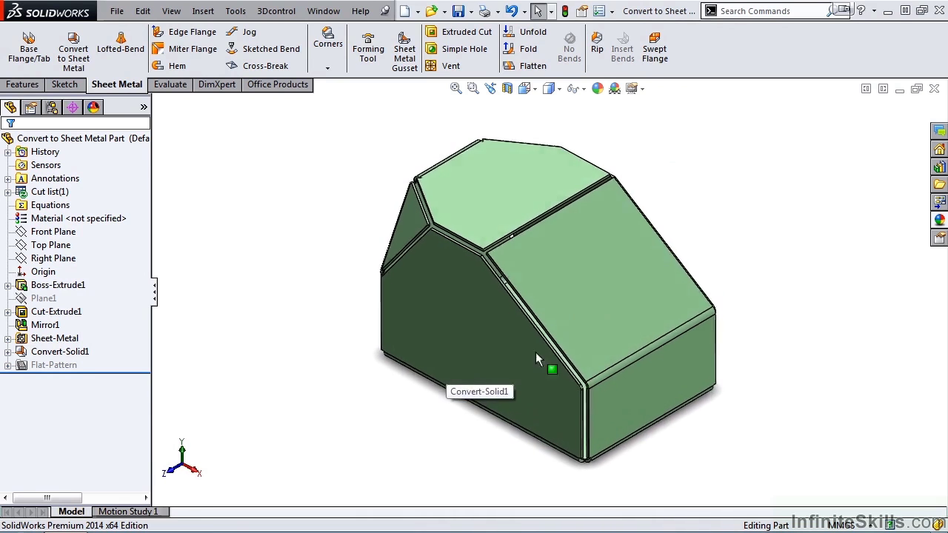
click(530, 66)
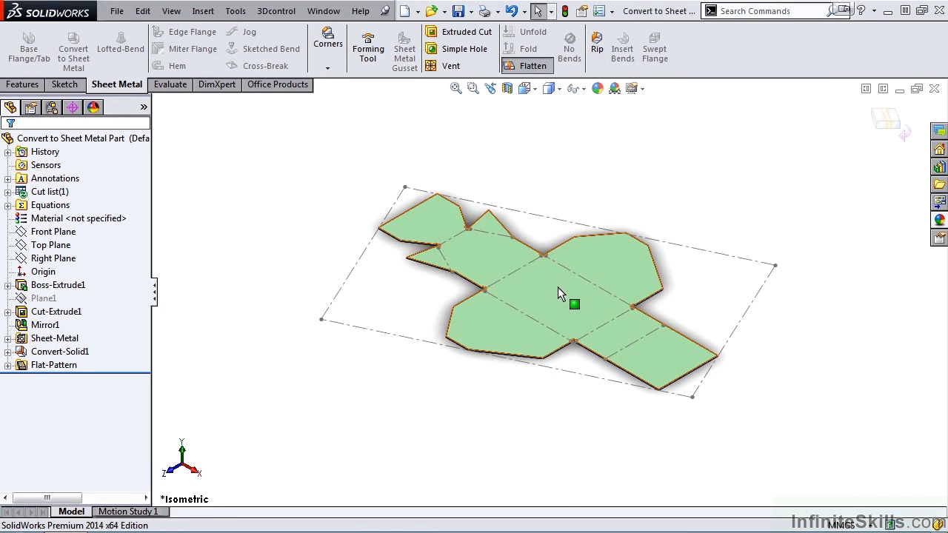
Step: Unflatten the part and roll the model back above the Sheet-Metal features
click(527, 66)
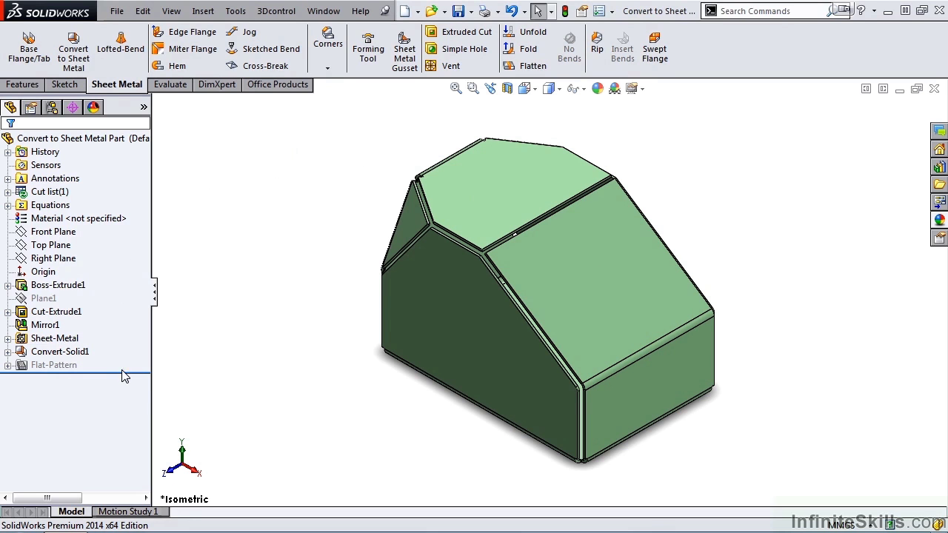
drag(125, 372, 119, 337)
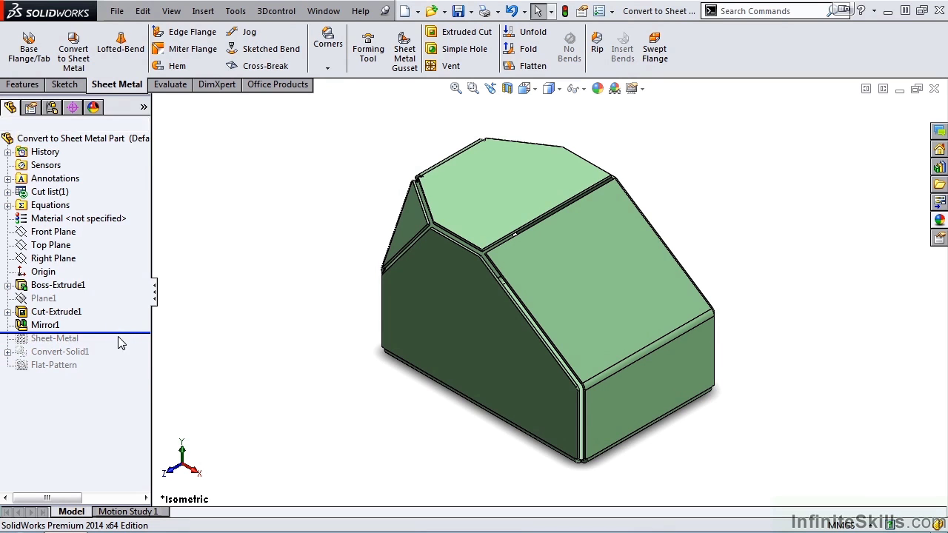
click(64, 85)
Step: Sketch a single 90.14 line on the sloped top face, from upper to lower edge
click(21, 43)
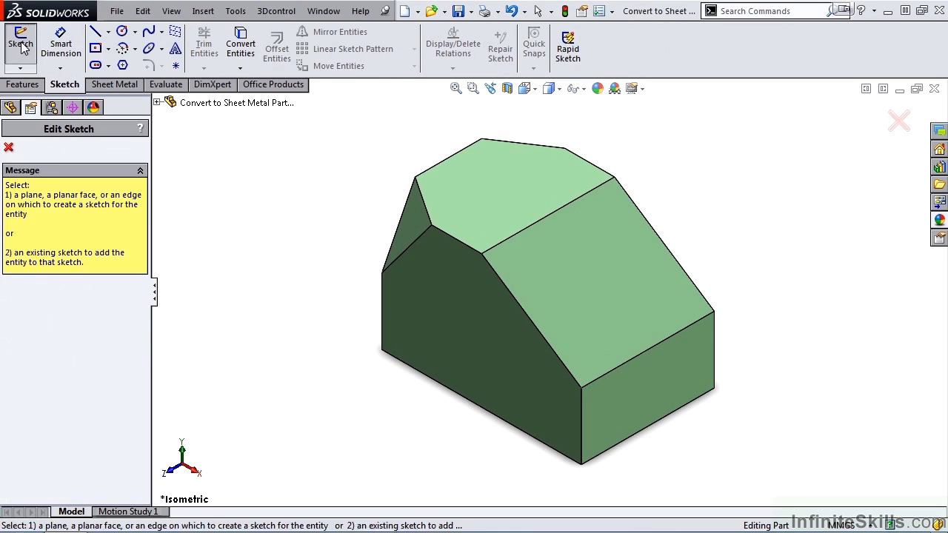
click(571, 265)
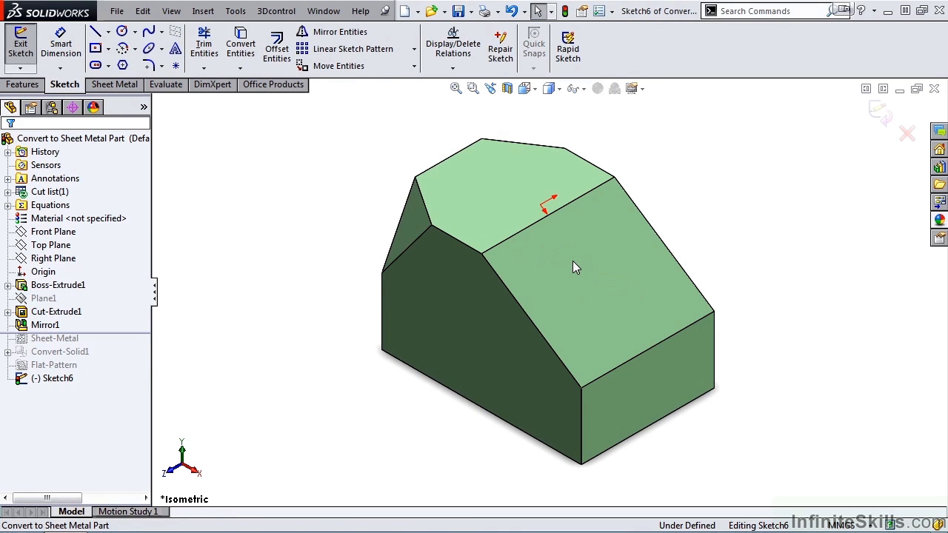
key(s)
click(585, 276)
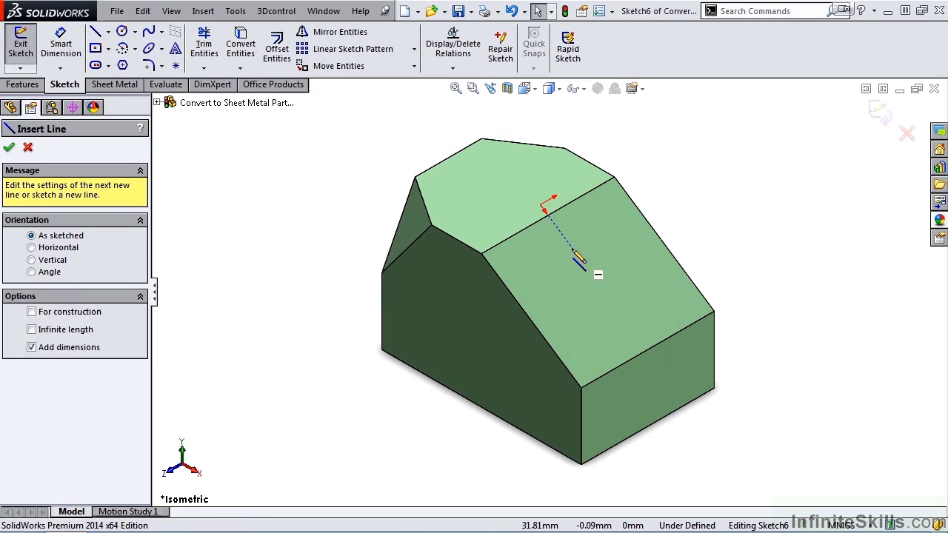
click(548, 214)
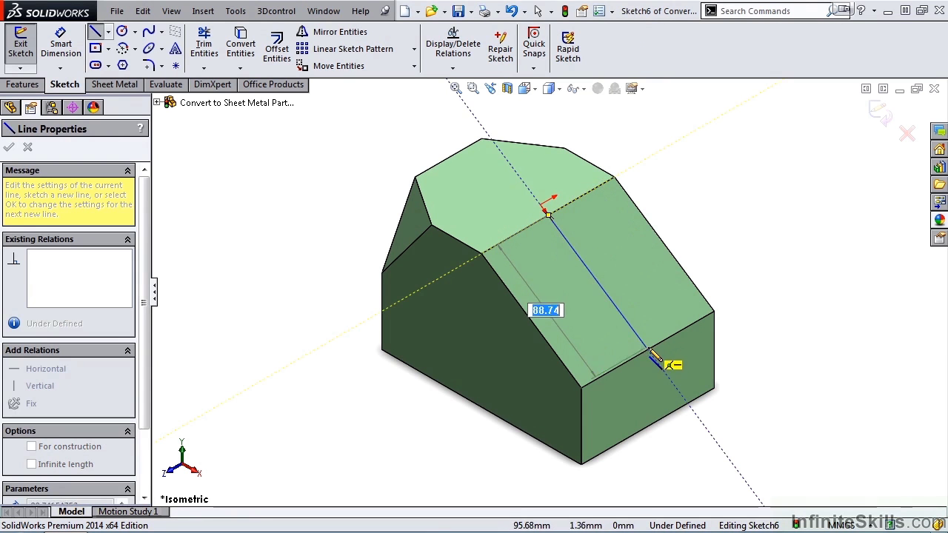
click(648, 349)
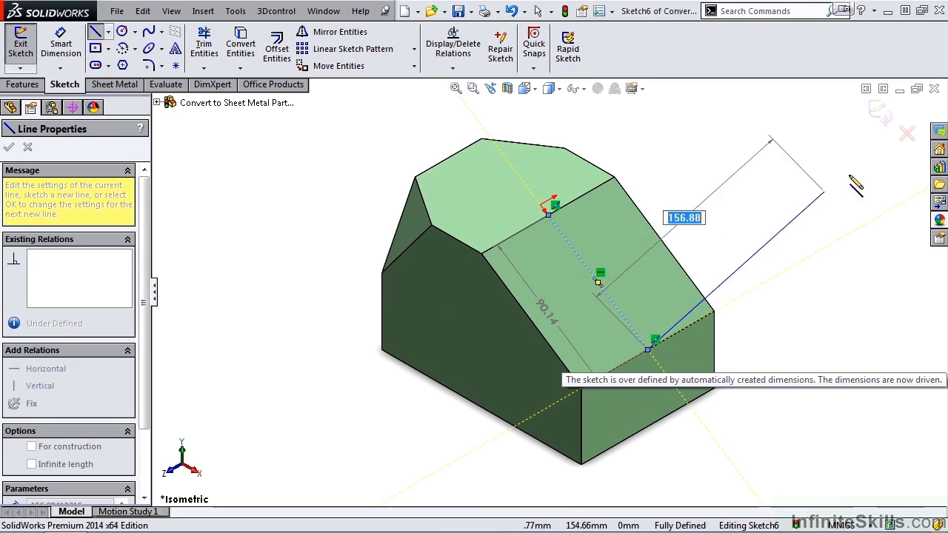
key(Escape)
key(Escape)
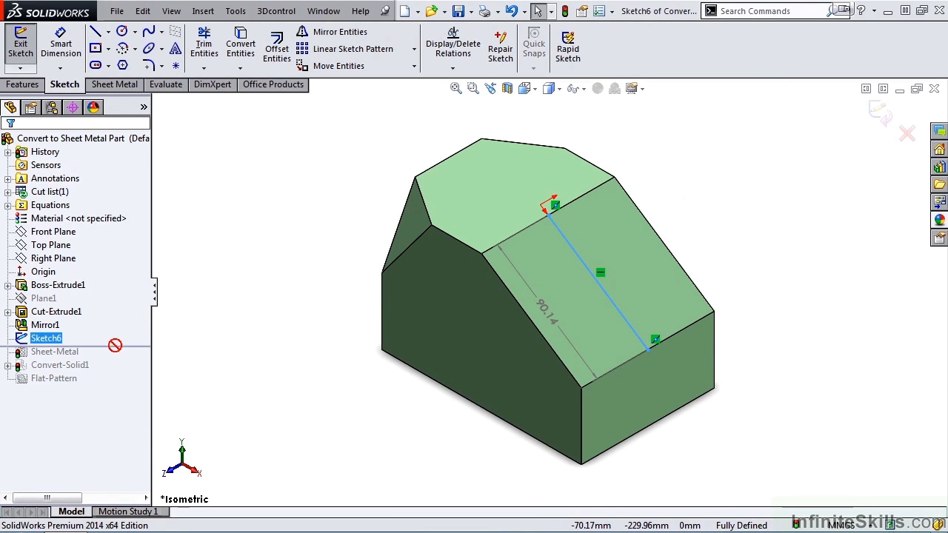
Step: Roll the model forward past Sketch6 and reopen Convert-Solid1 for editing
drag(114, 345, 126, 384)
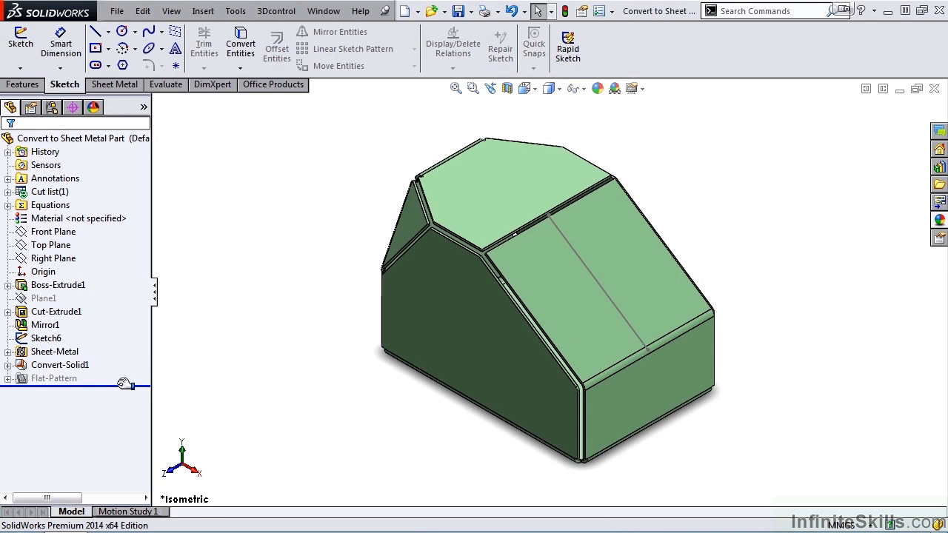
right_click(53, 365)
click(65, 234)
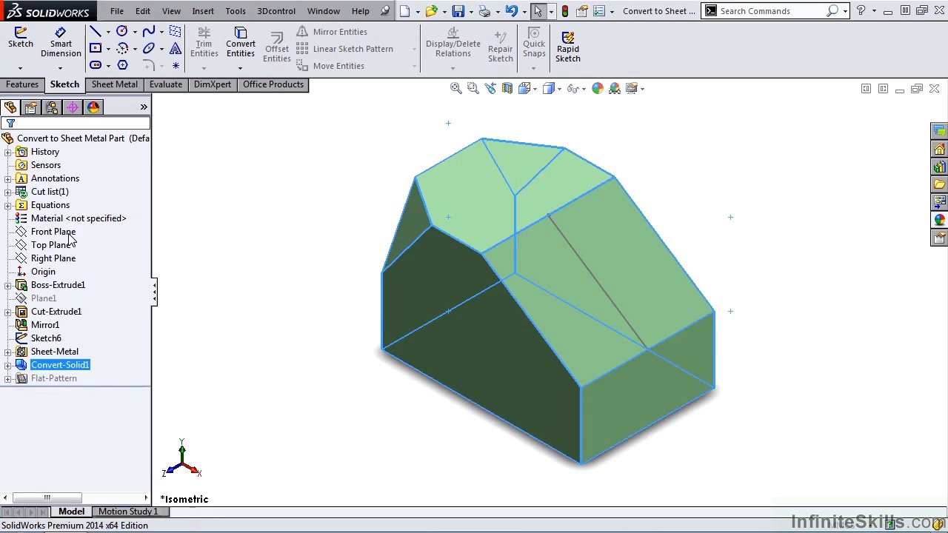
scroll(146, 281, down, 5)
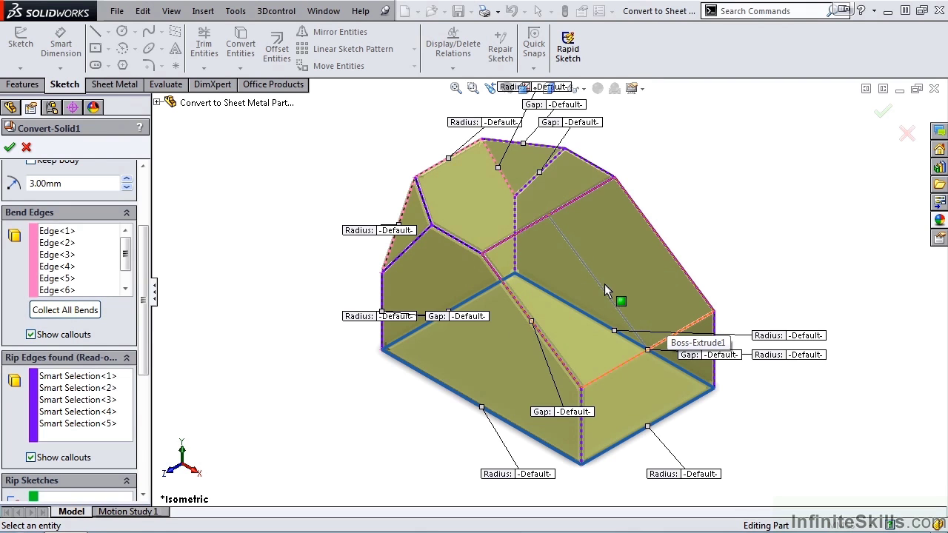
Step: Clear all current bend and rip edge selections from the conversion
click(63, 254)
right_click(65, 255)
click(111, 261)
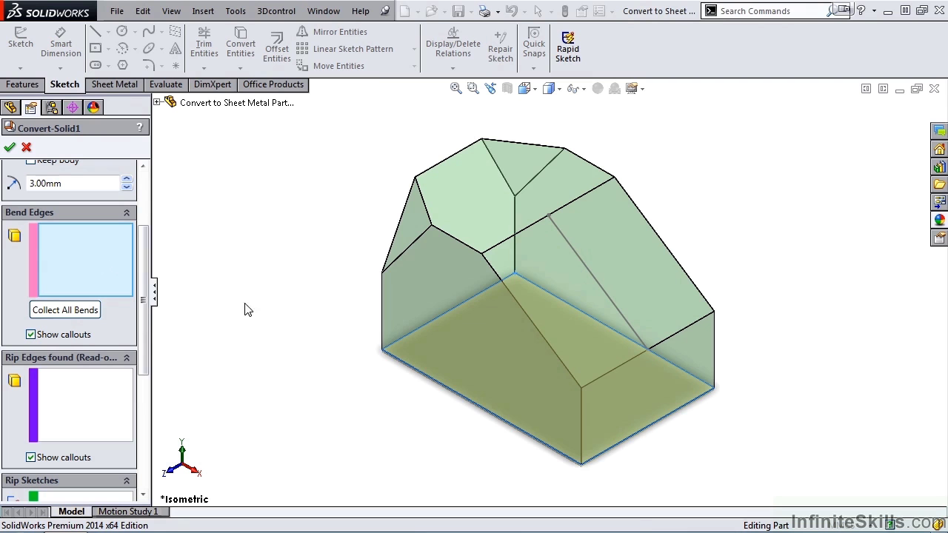
Step: Pick the part's bottom edges as new bend edges, triggering a rip-edge warning
click(430, 385)
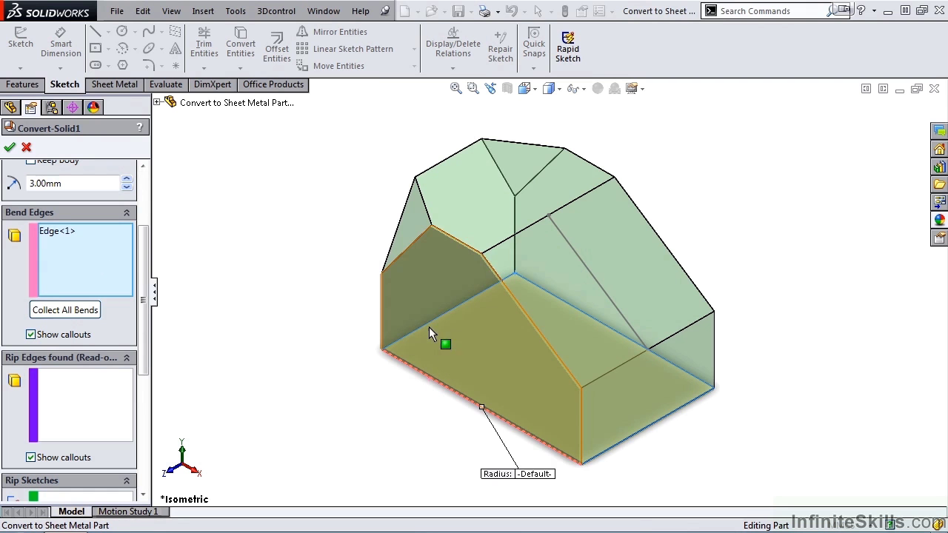
click(433, 325)
click(562, 302)
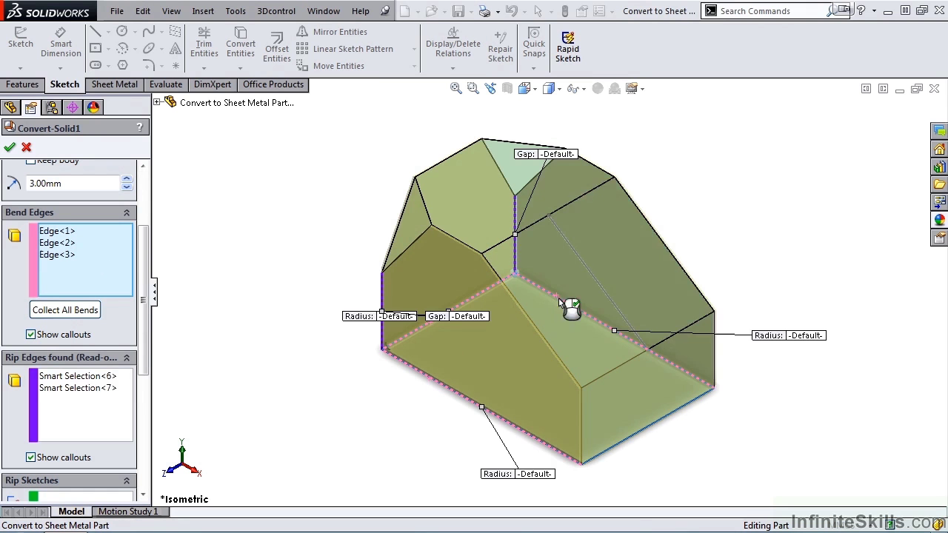
click(644, 425)
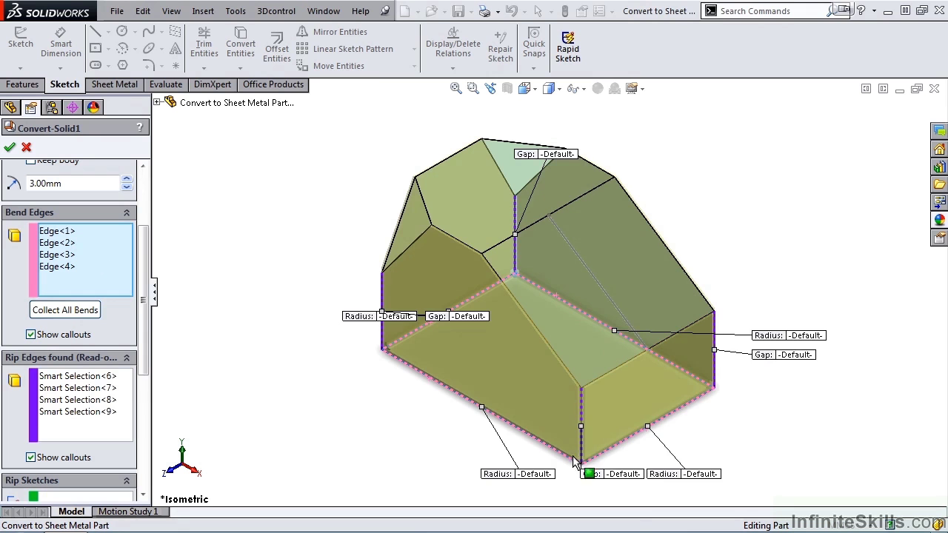
click(688, 275)
click(685, 276)
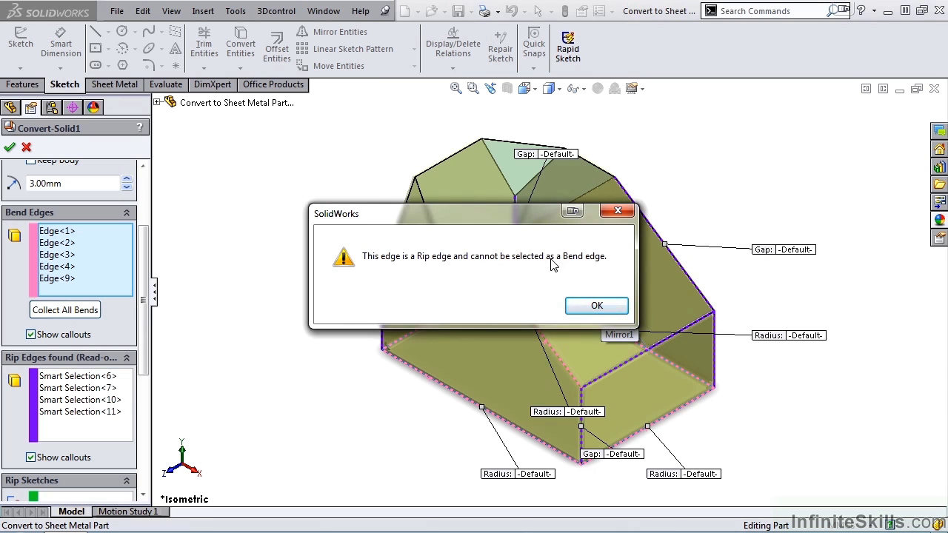
Step: Dismiss the rip-edge warning and set the Sketch6 line as the rip sketch
click(596, 303)
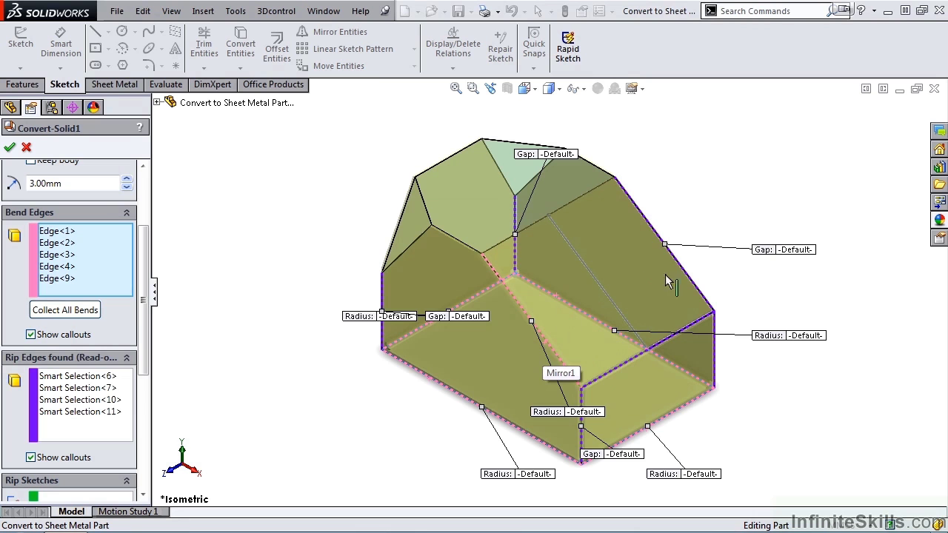
drag(145, 293, 147, 380)
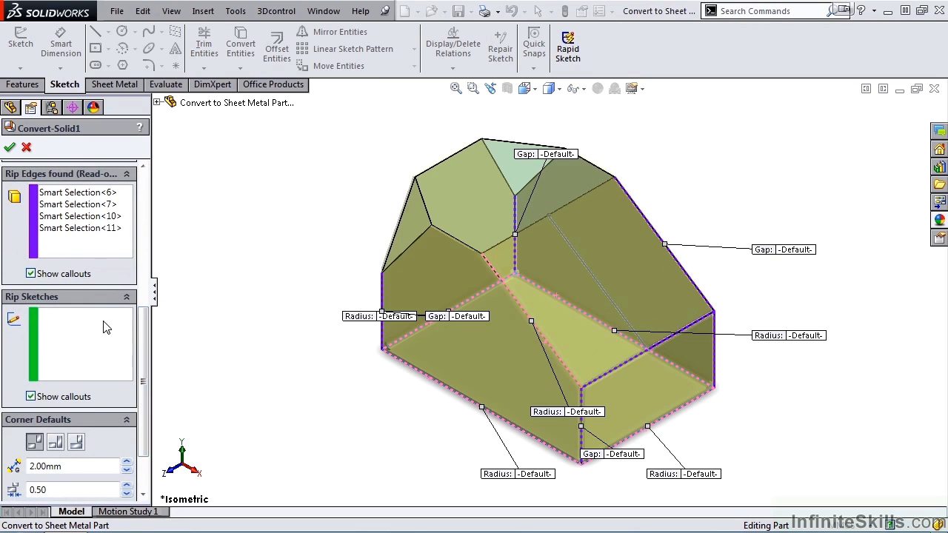
click(78, 338)
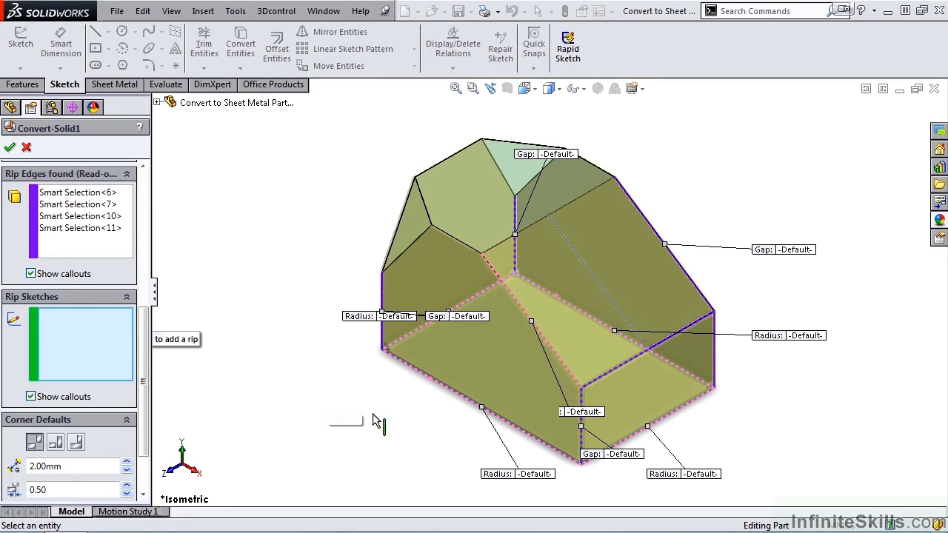
click(606, 292)
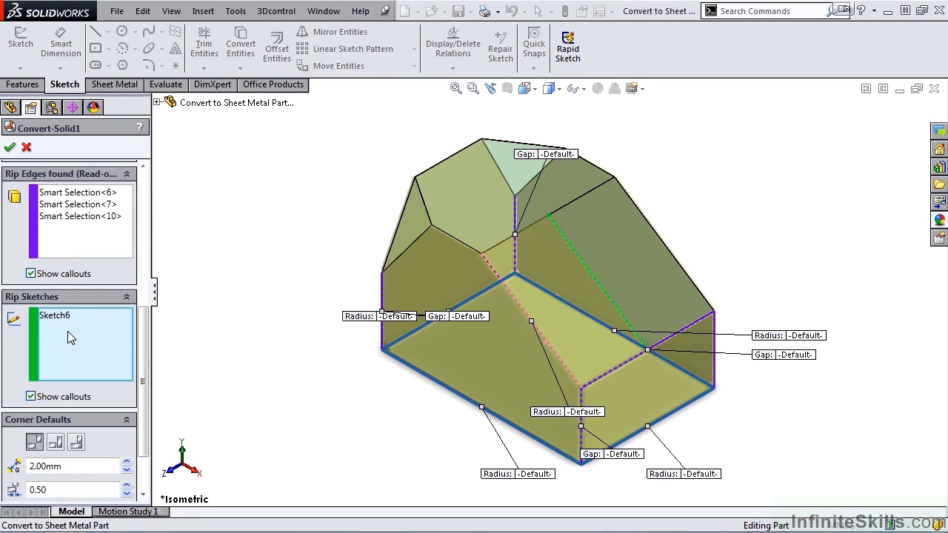
drag(142, 330, 155, 244)
Step: Add the right upper, upper-left and top back edges as bends, then apply the conversion
click(117, 293)
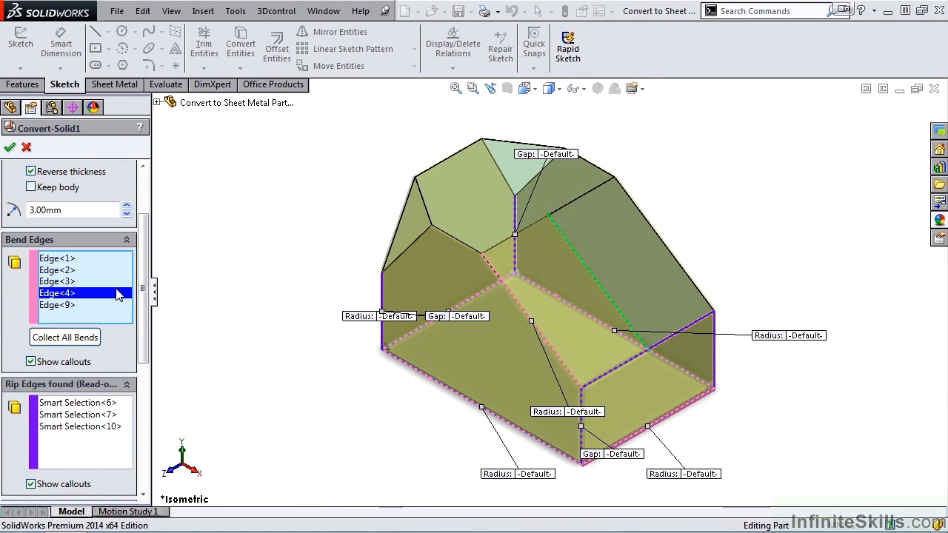
click(664, 250)
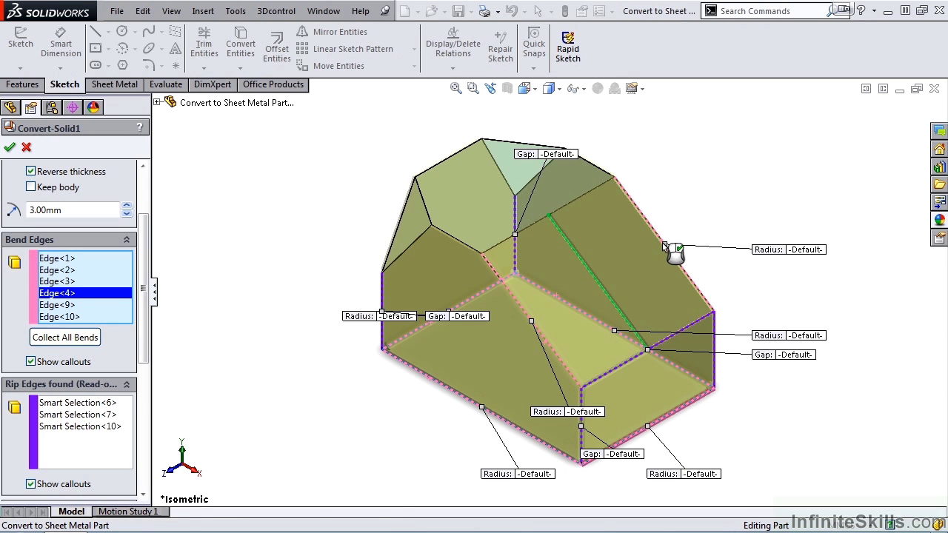
click(405, 219)
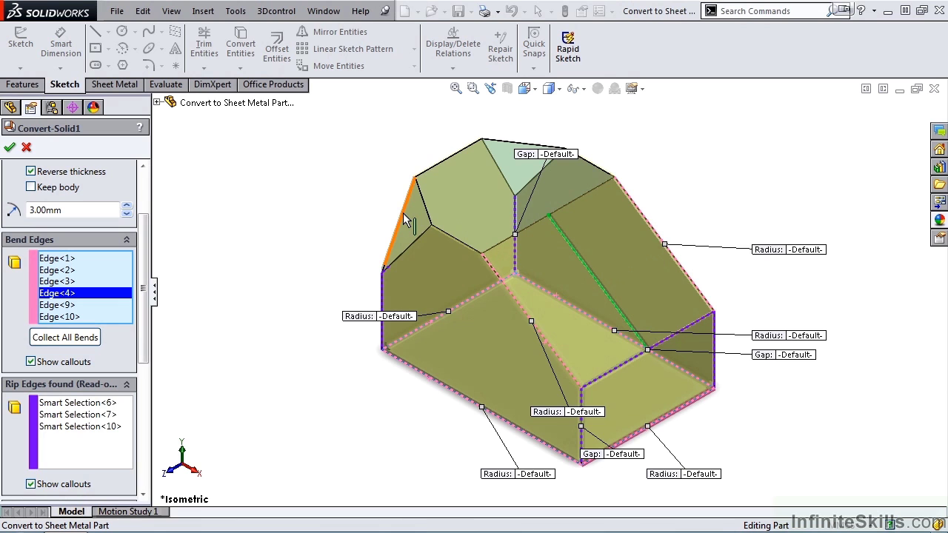
click(441, 164)
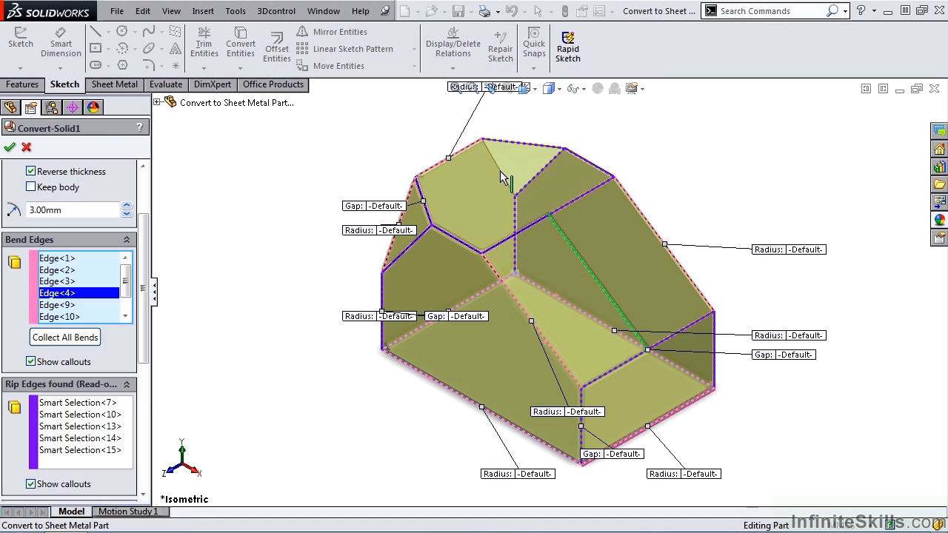
click(501, 175)
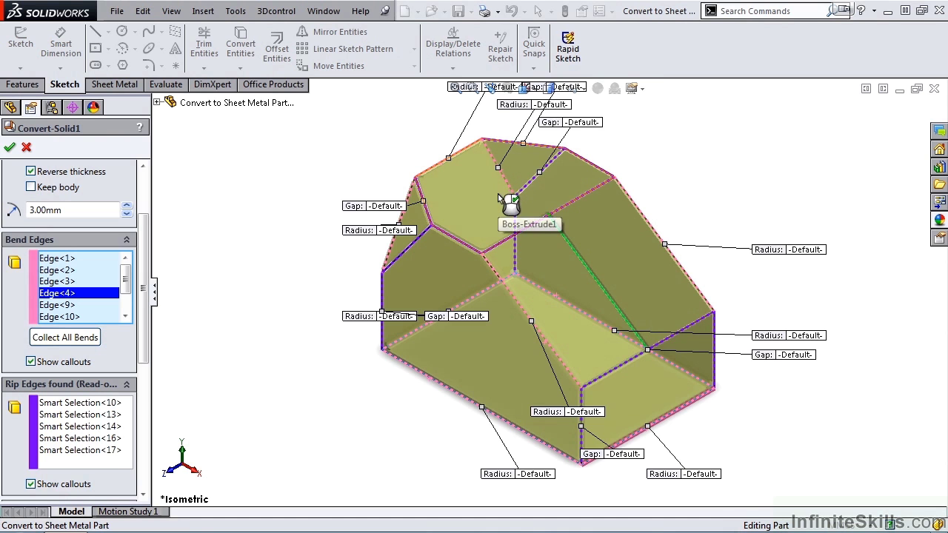
click(10, 148)
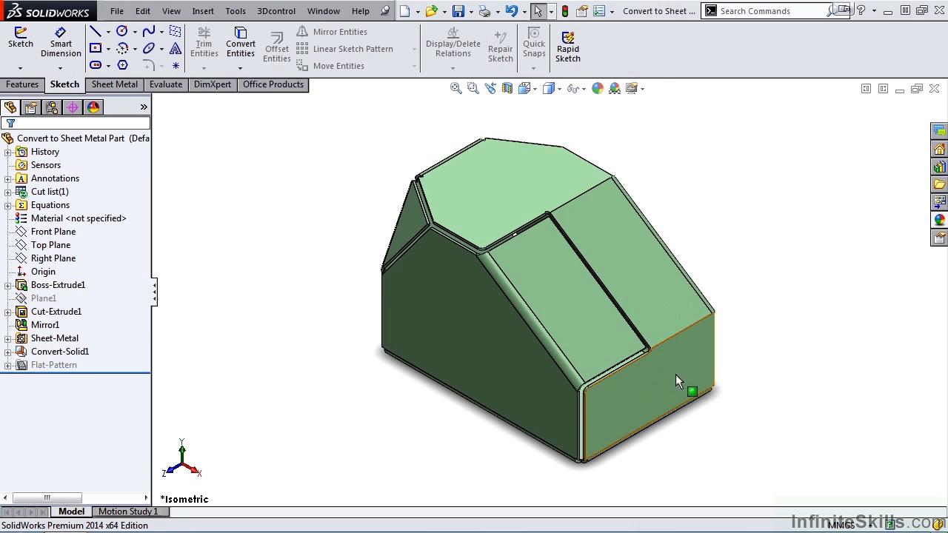
Step: Attempt to flatten the sheet-metal part, dismiss the cannot-unbend error, and refold it
middle_drag(645, 386, 592, 326)
click(117, 84)
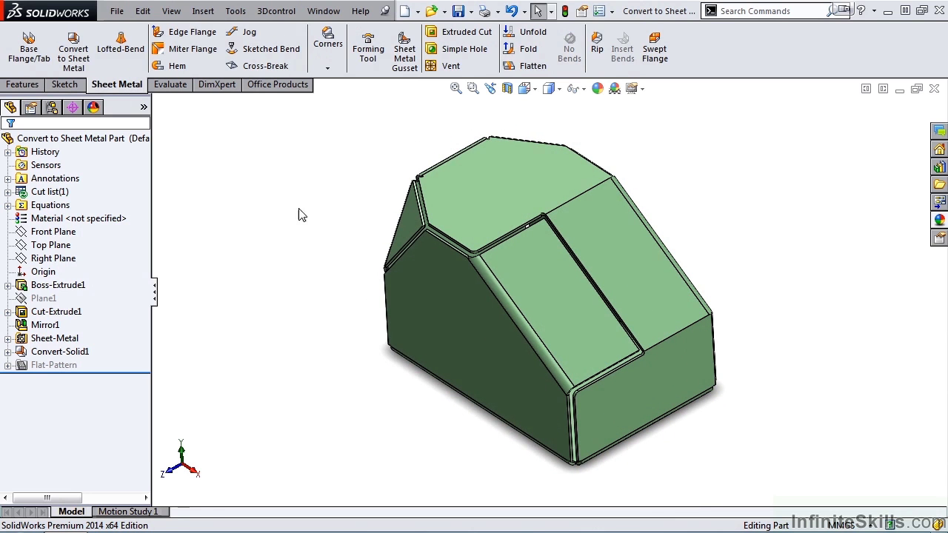
click(529, 66)
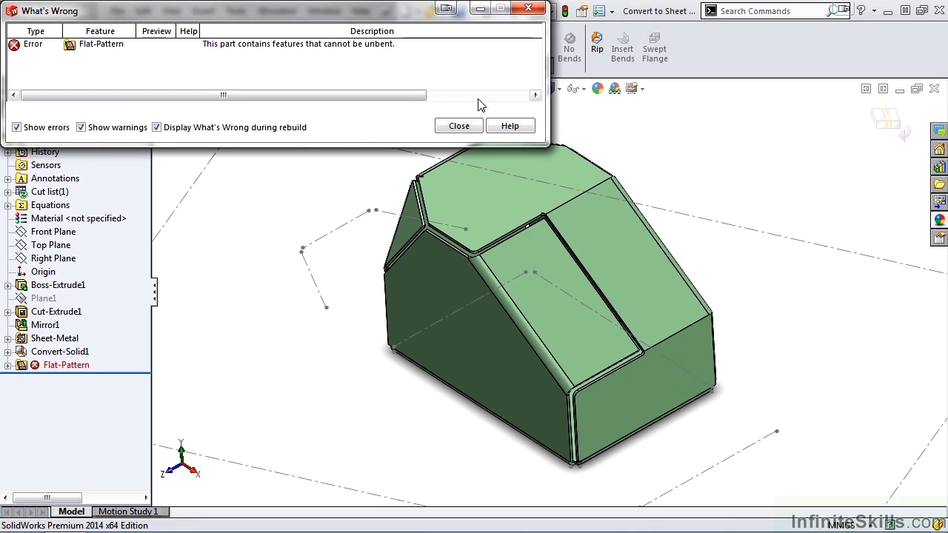
click(458, 127)
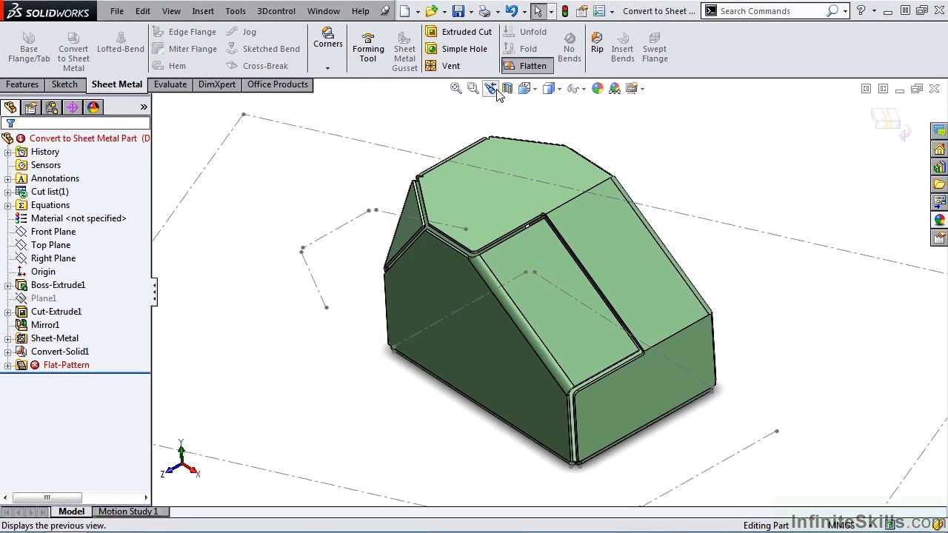
click(530, 68)
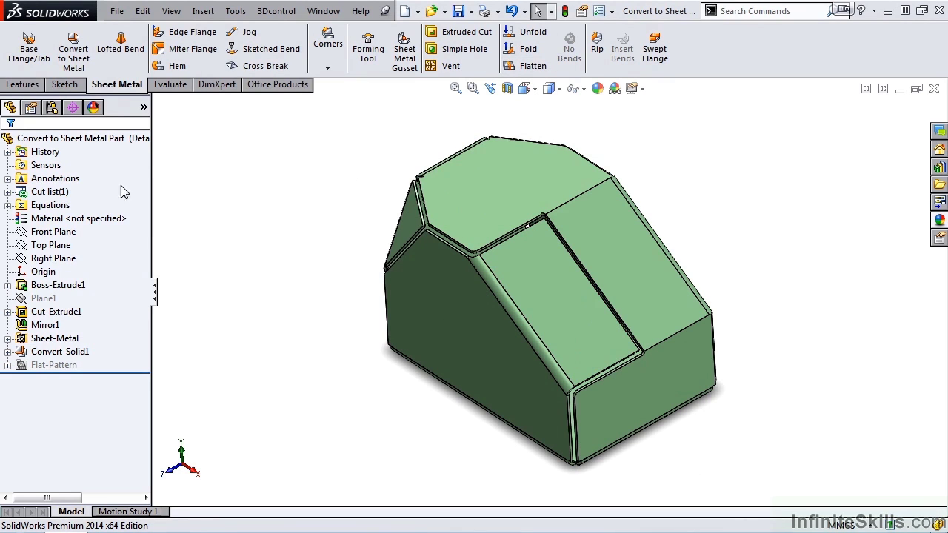
Step: Open the rip sketch Sketch6 under Convert-Solid1 for editing
click(7, 352)
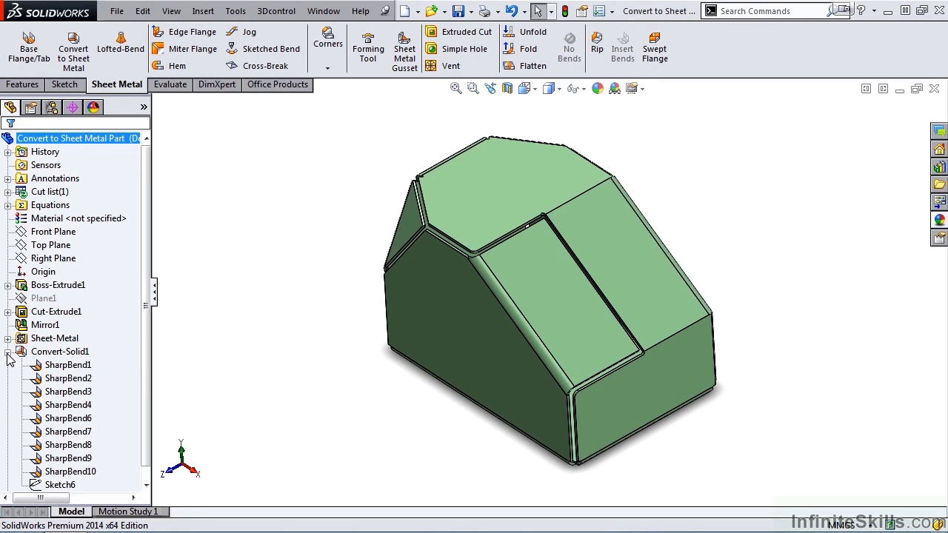
scroll(144, 327, down, 1)
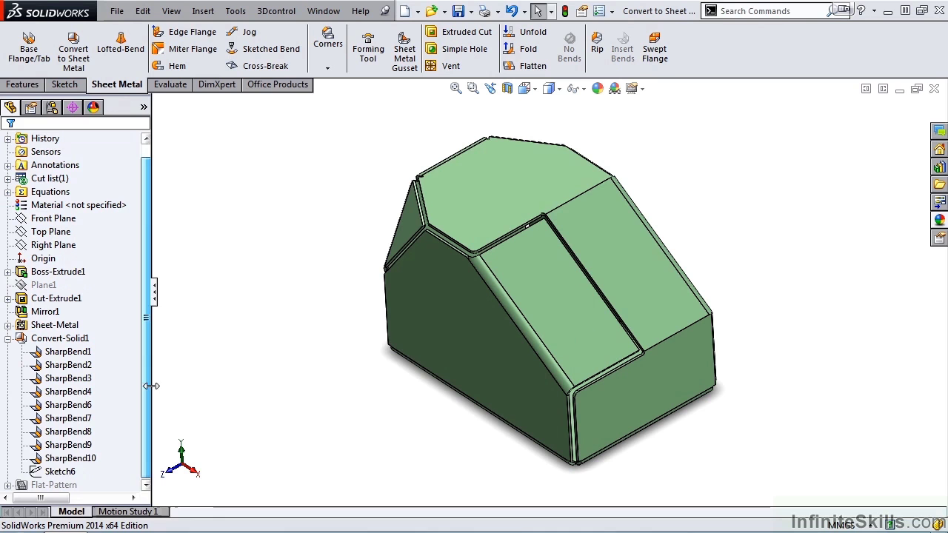
click(65, 473)
right_click(65, 474)
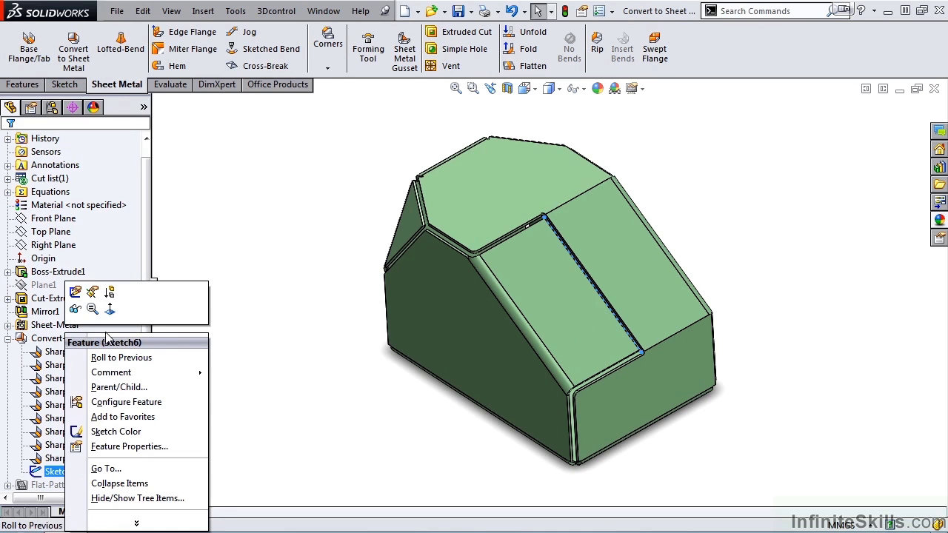
click(76, 293)
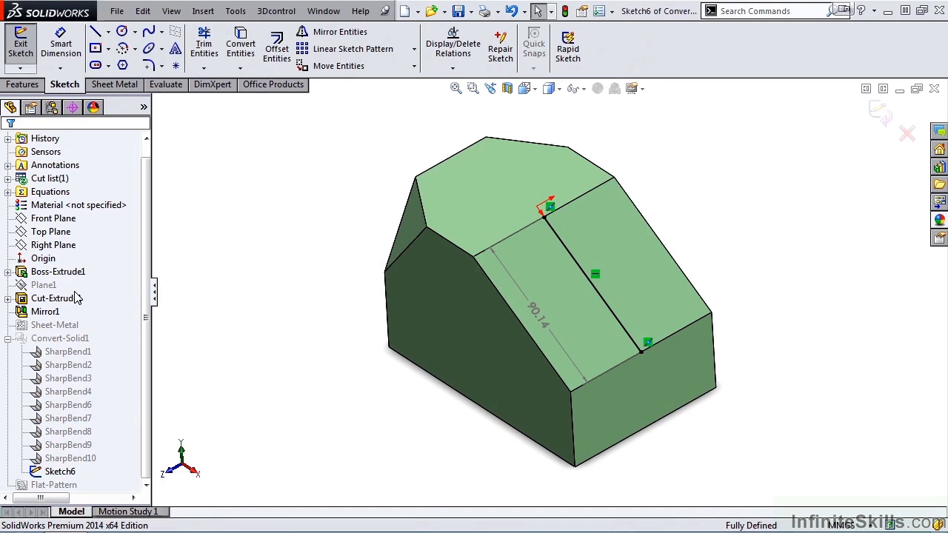
Step: Draw two 50 mm lines from the rip line's ends to the top-face edges, then exit the sketch
key(s)
click(87, 301)
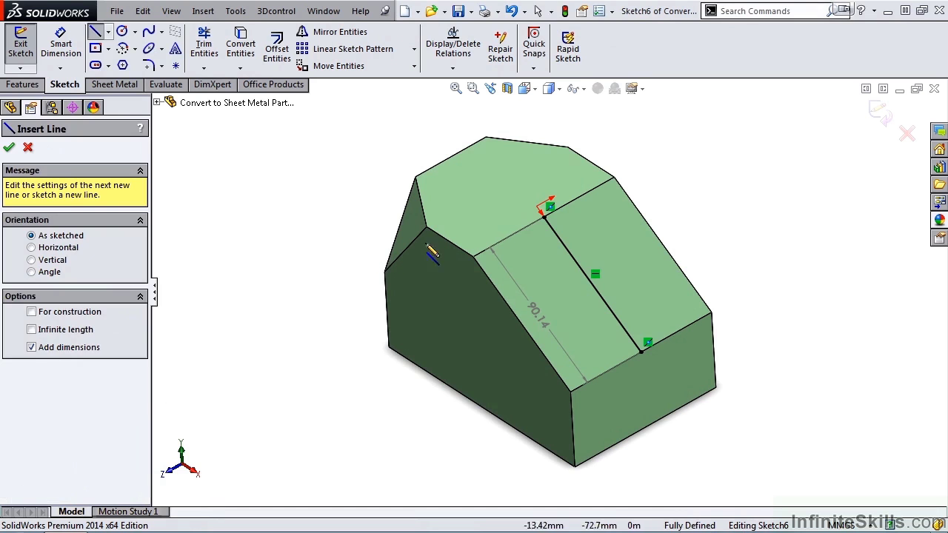
click(544, 211)
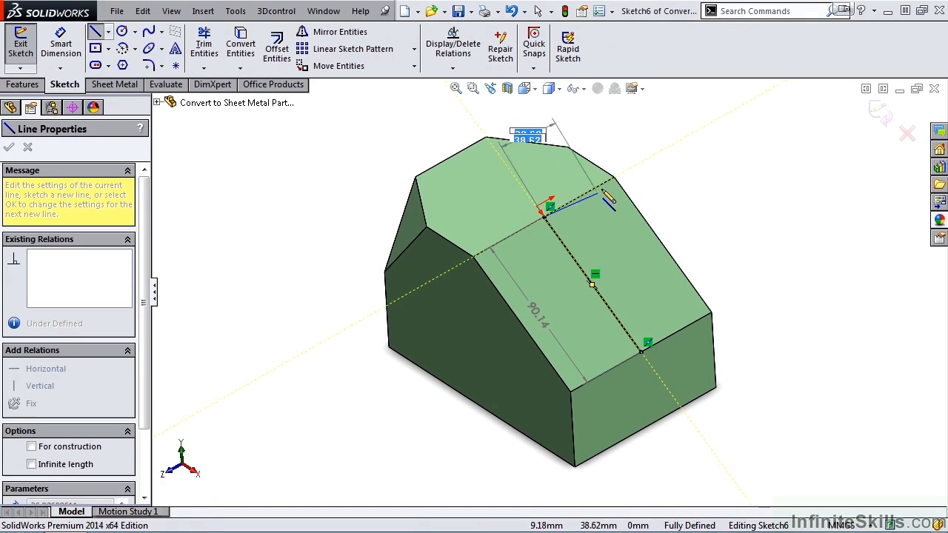
click(614, 178)
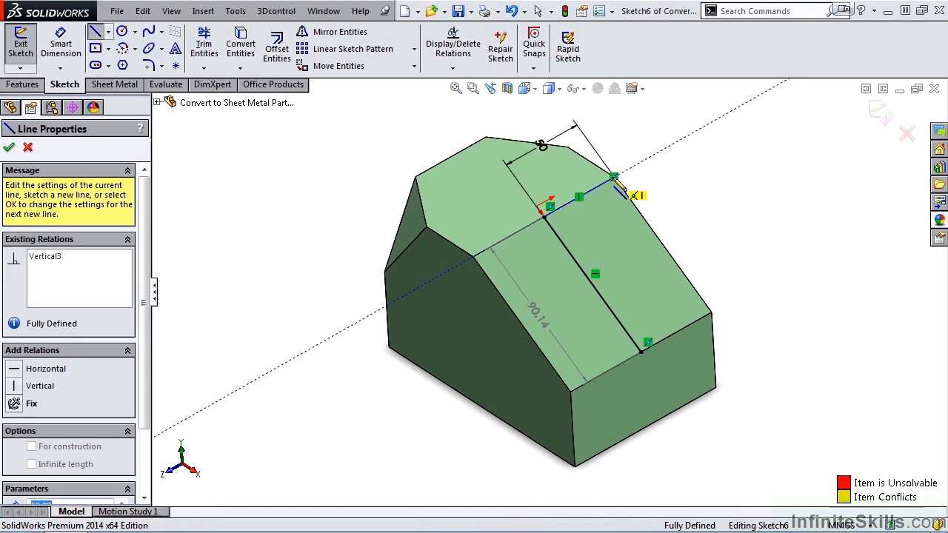
click(641, 352)
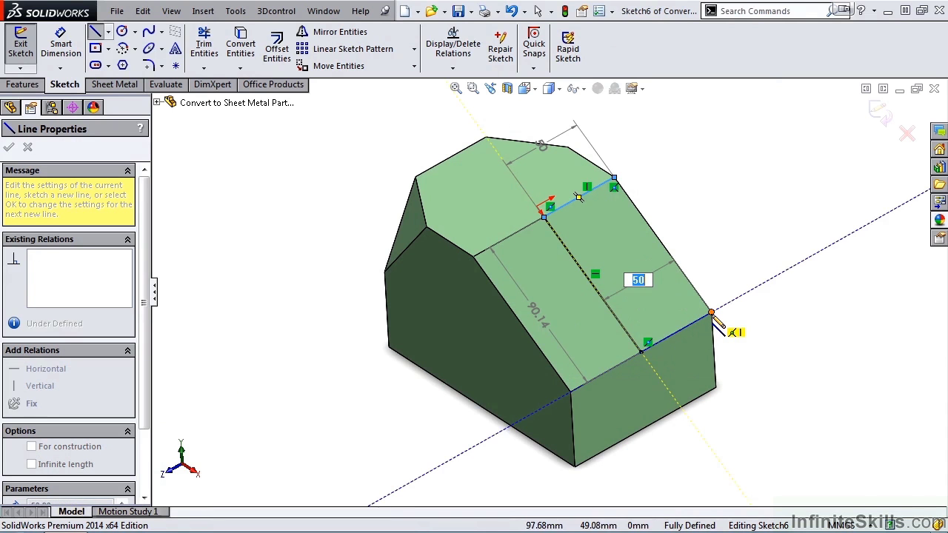
click(711, 313)
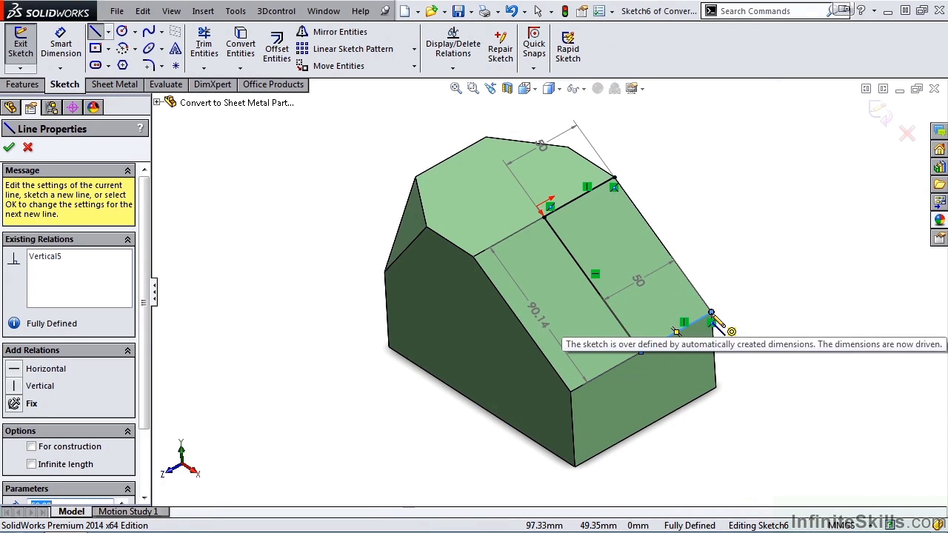
key(Escape)
click(878, 112)
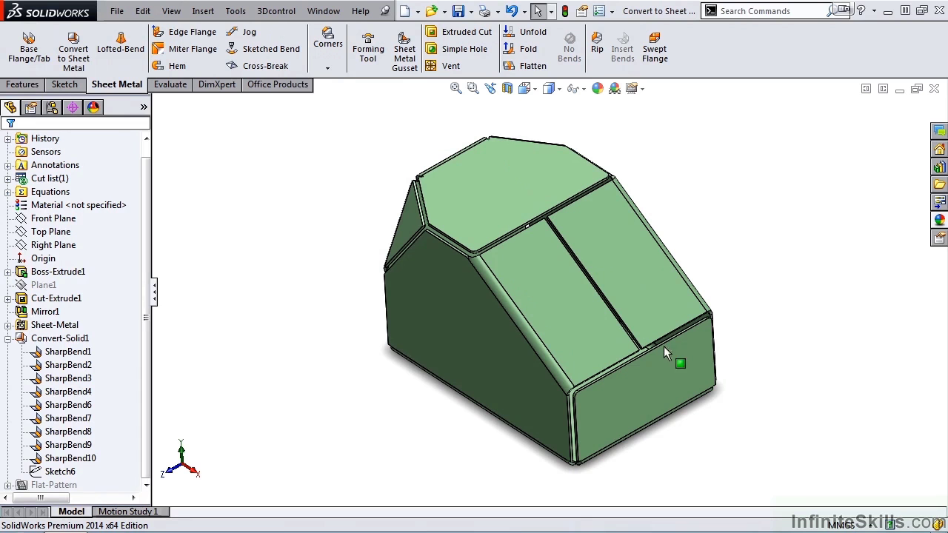
Step: Collapse the feature tree, flatten the part error-free into its flat pattern, then refold it
right_click(107, 294)
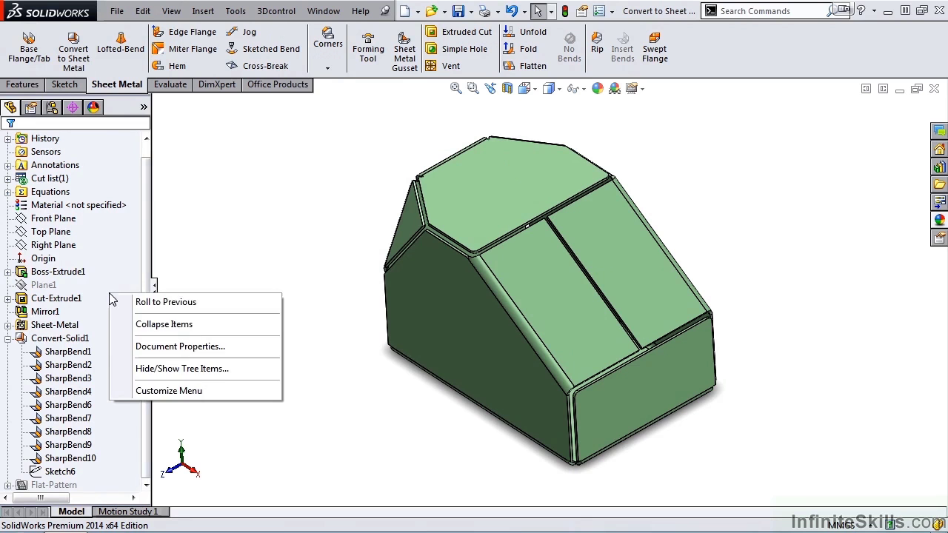
click(162, 324)
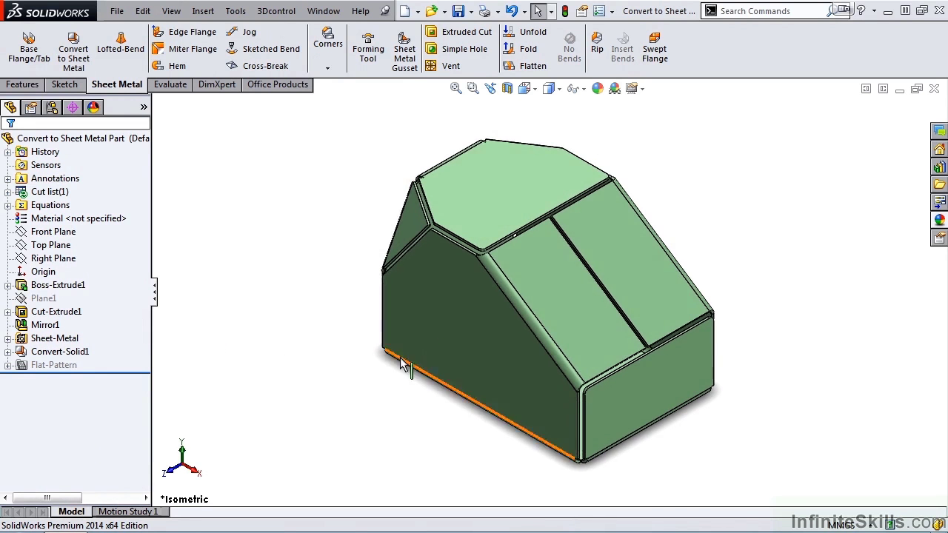
mouse_move(417, 333)
middle_down()
mouse_move(416, 318)
mouse_move(390, 315)
mouse_move(358, 368)
mouse_move(319, 360)
mouse_move(474, 334)
mouse_move(614, 395)
mouse_move(567, 395)
mouse_move(415, 339)
middle_up()
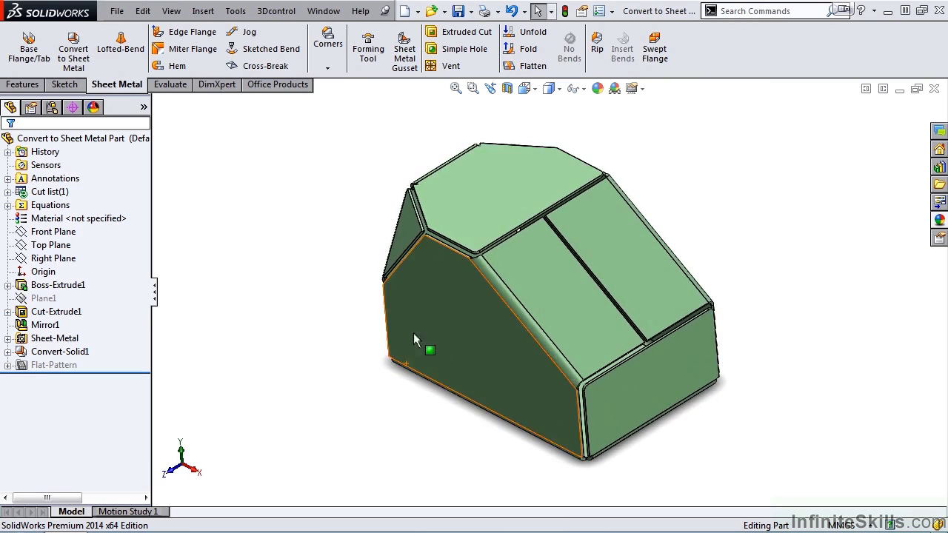
click(530, 67)
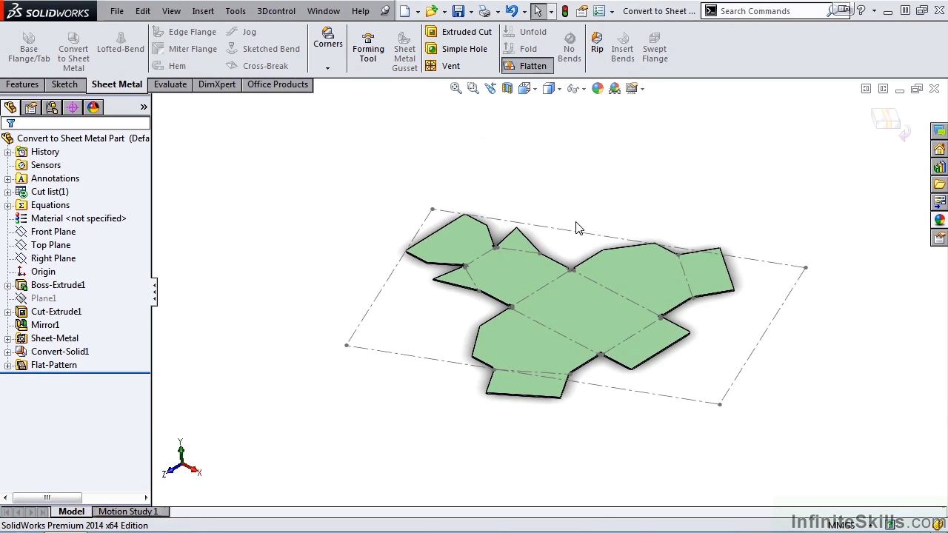
click(530, 65)
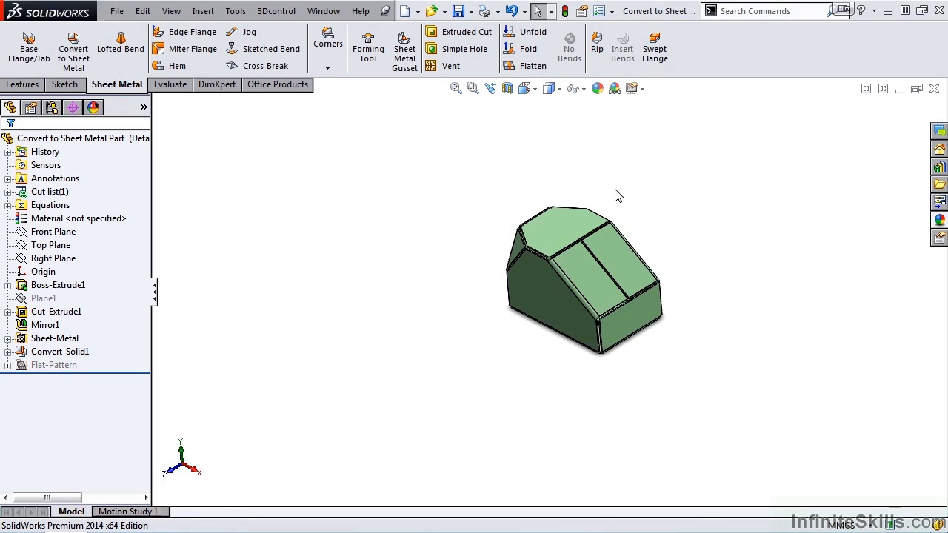